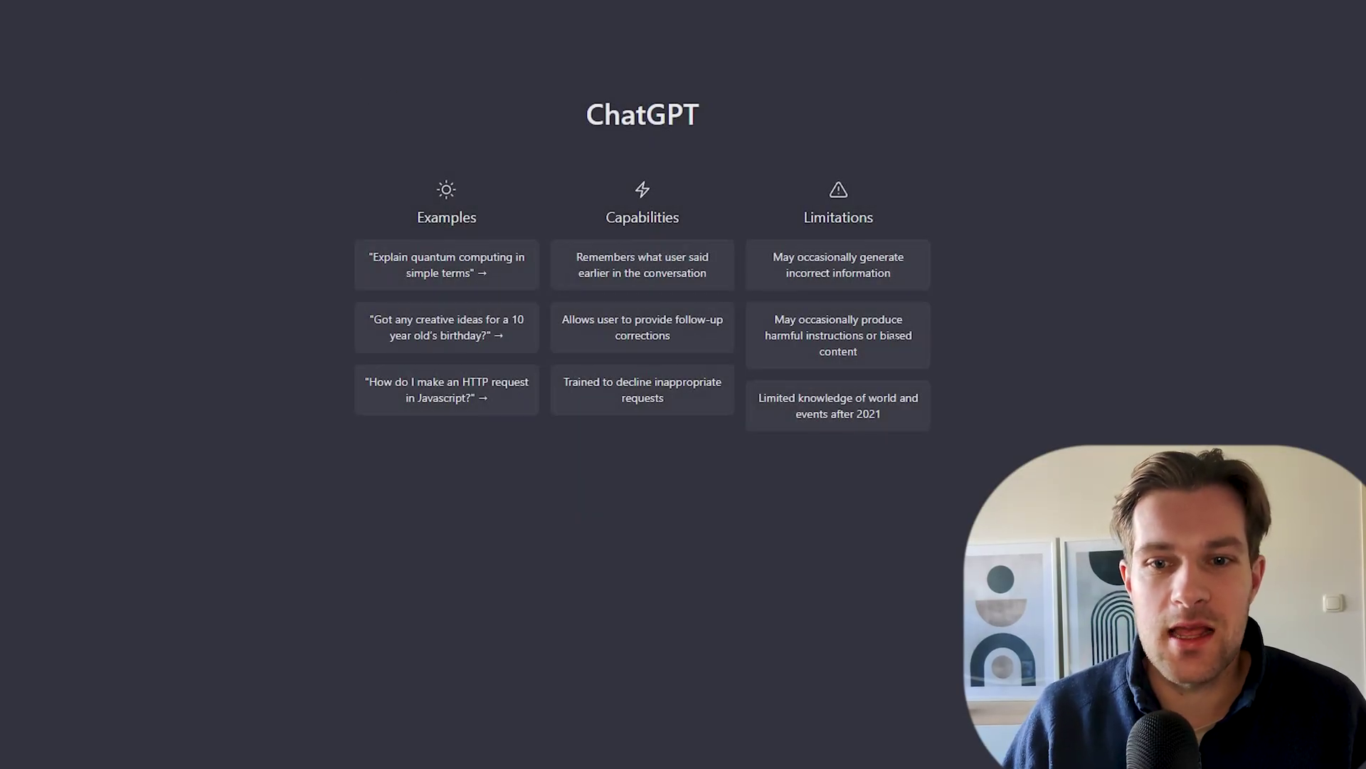
Highlight the 'Limited knowledge of world and events after 2021' note in ChatGPT.
drag(740, 391, 933, 405)
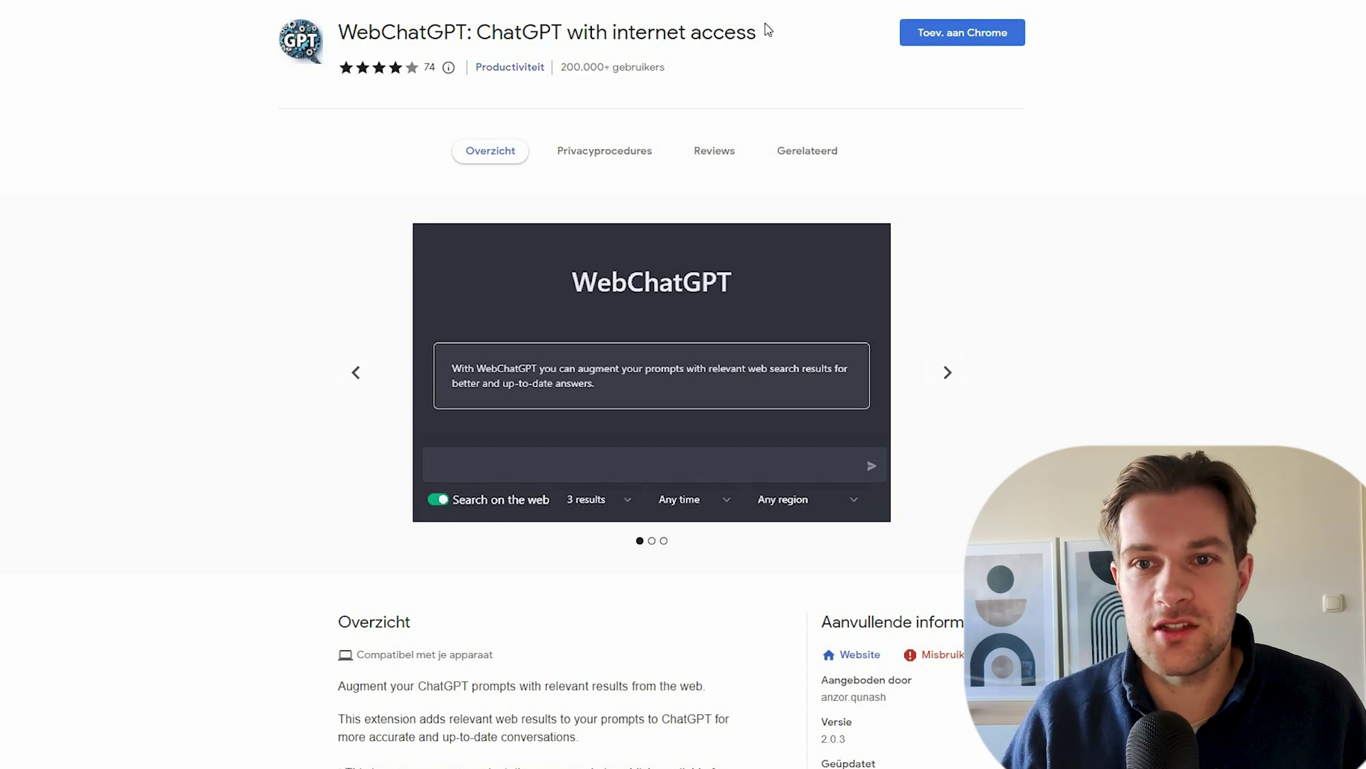
Add the WebChatGPT extension to Chrome and confirm the permission prompt.
click(979, 39)
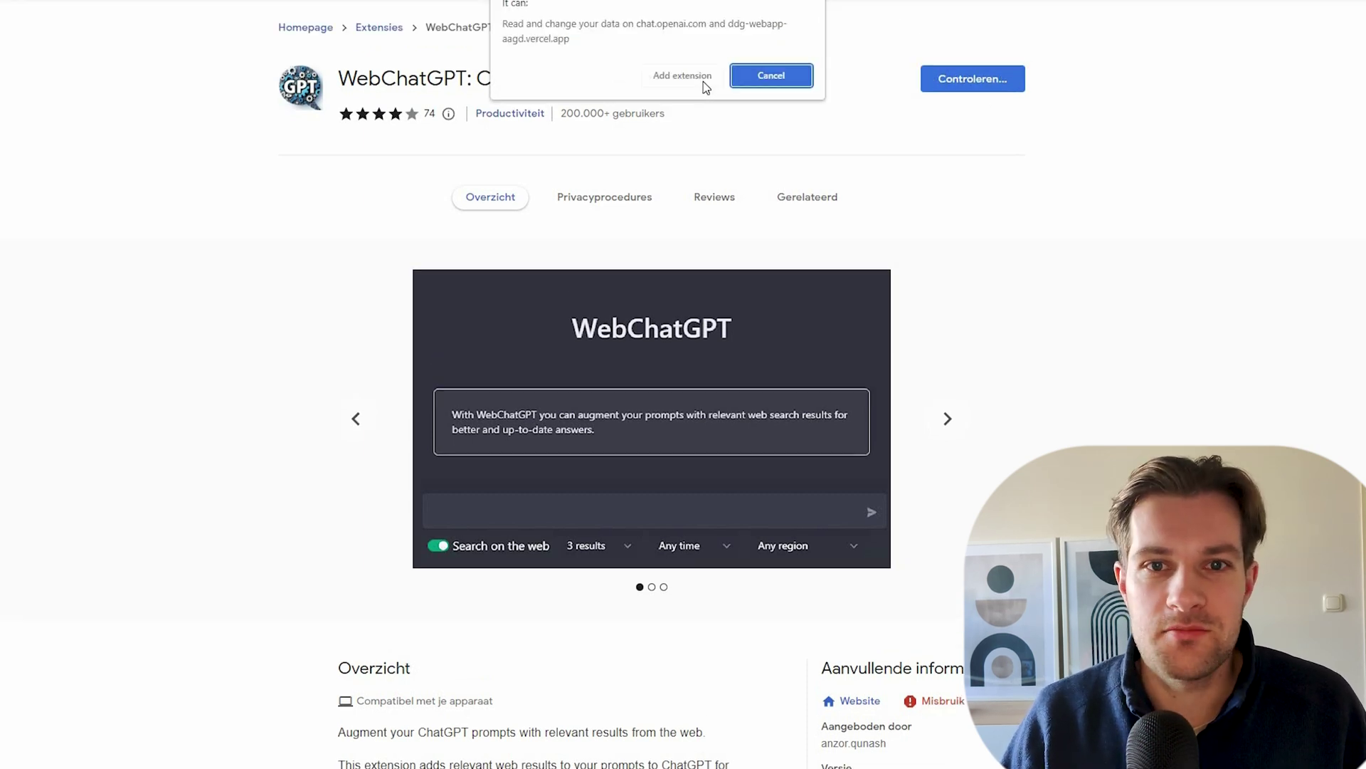
click(703, 82)
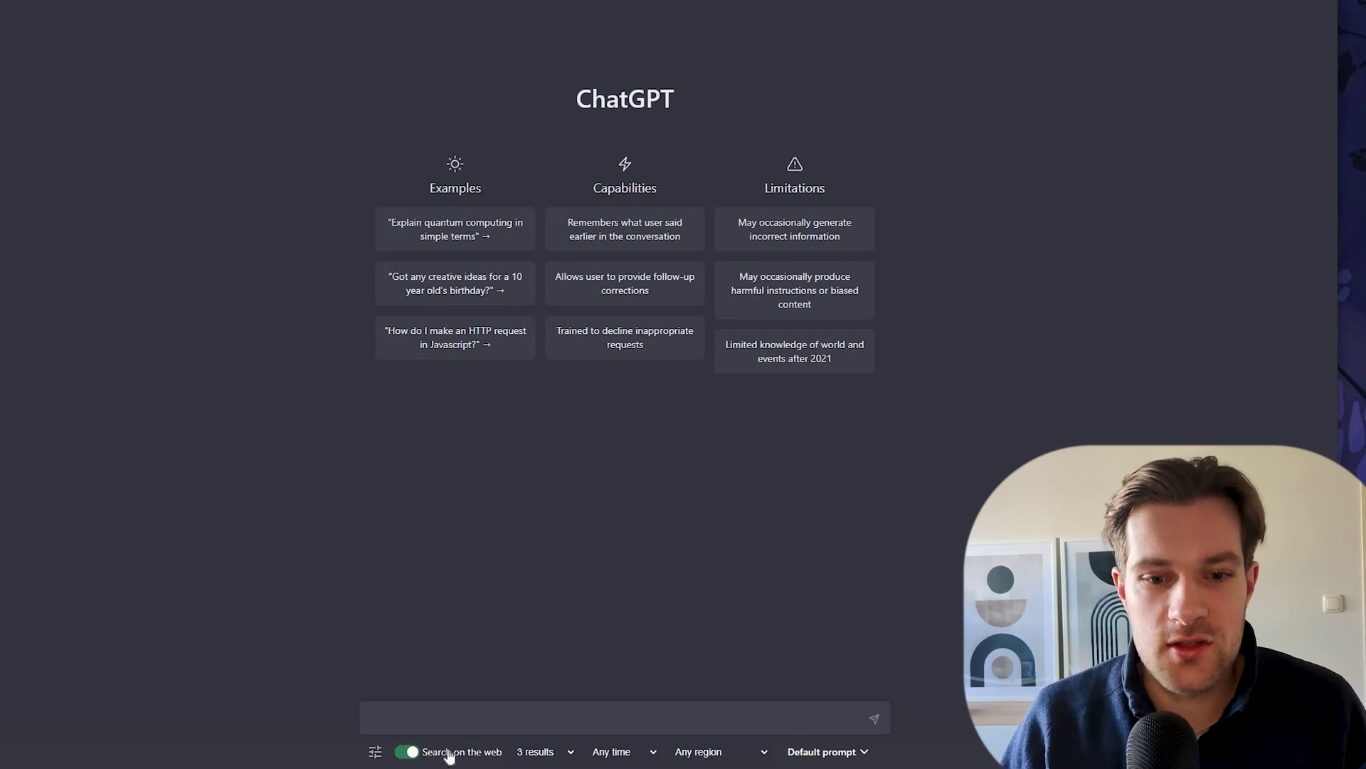
click(550, 753)
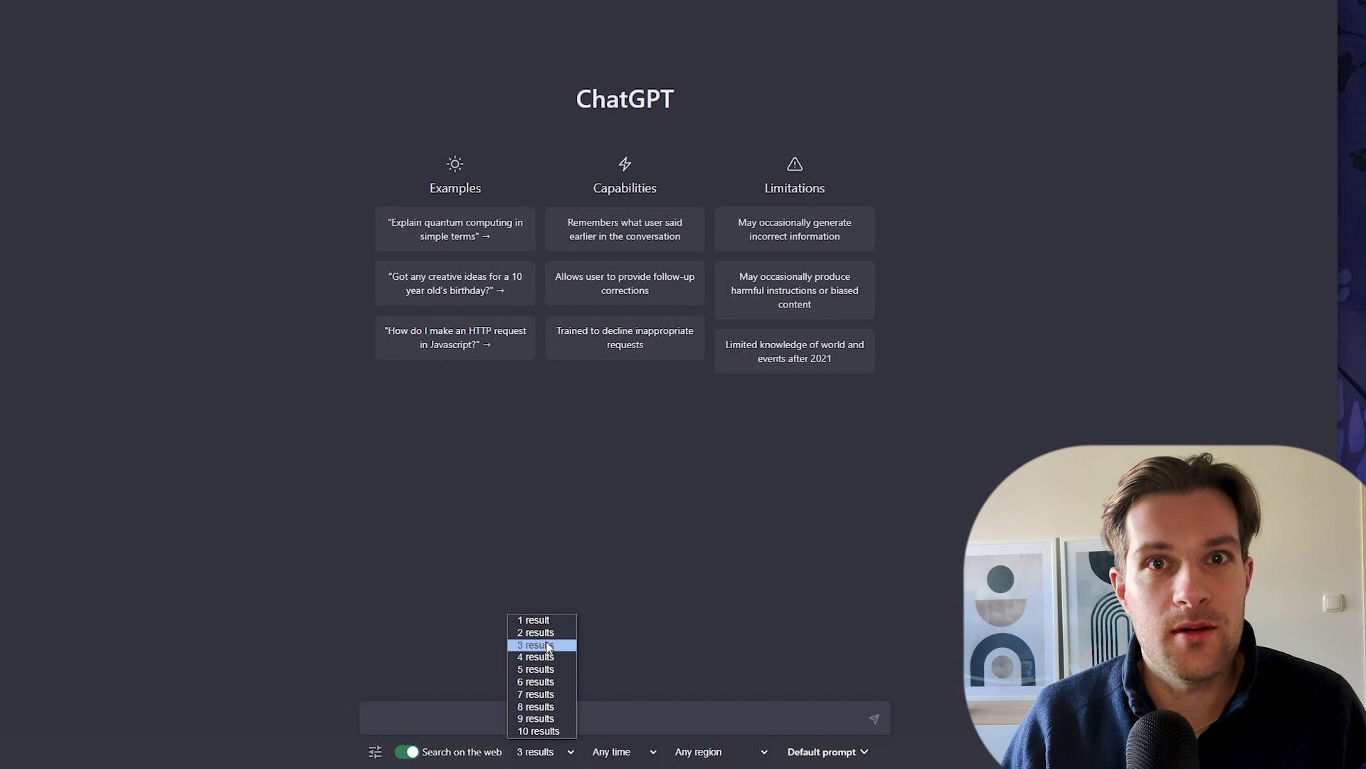
click(540, 644)
click(643, 756)
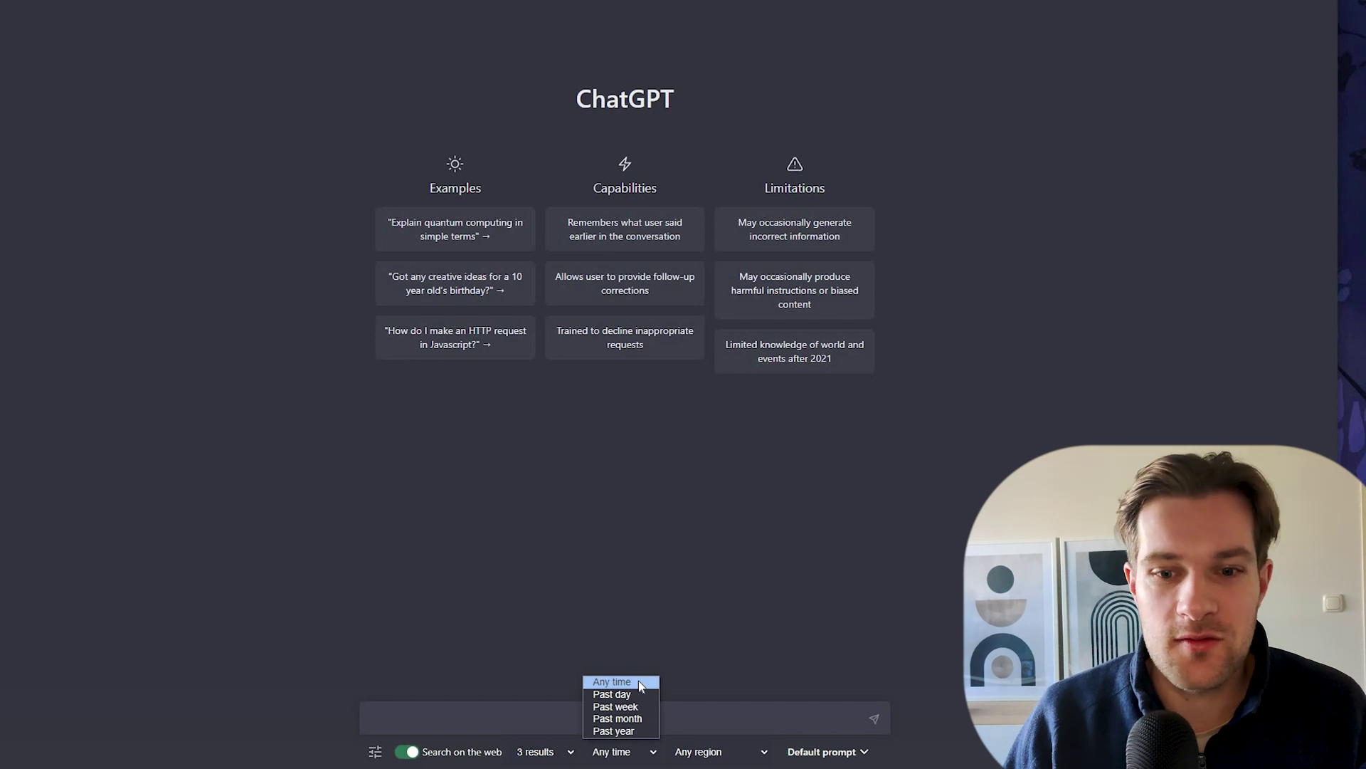
click(736, 752)
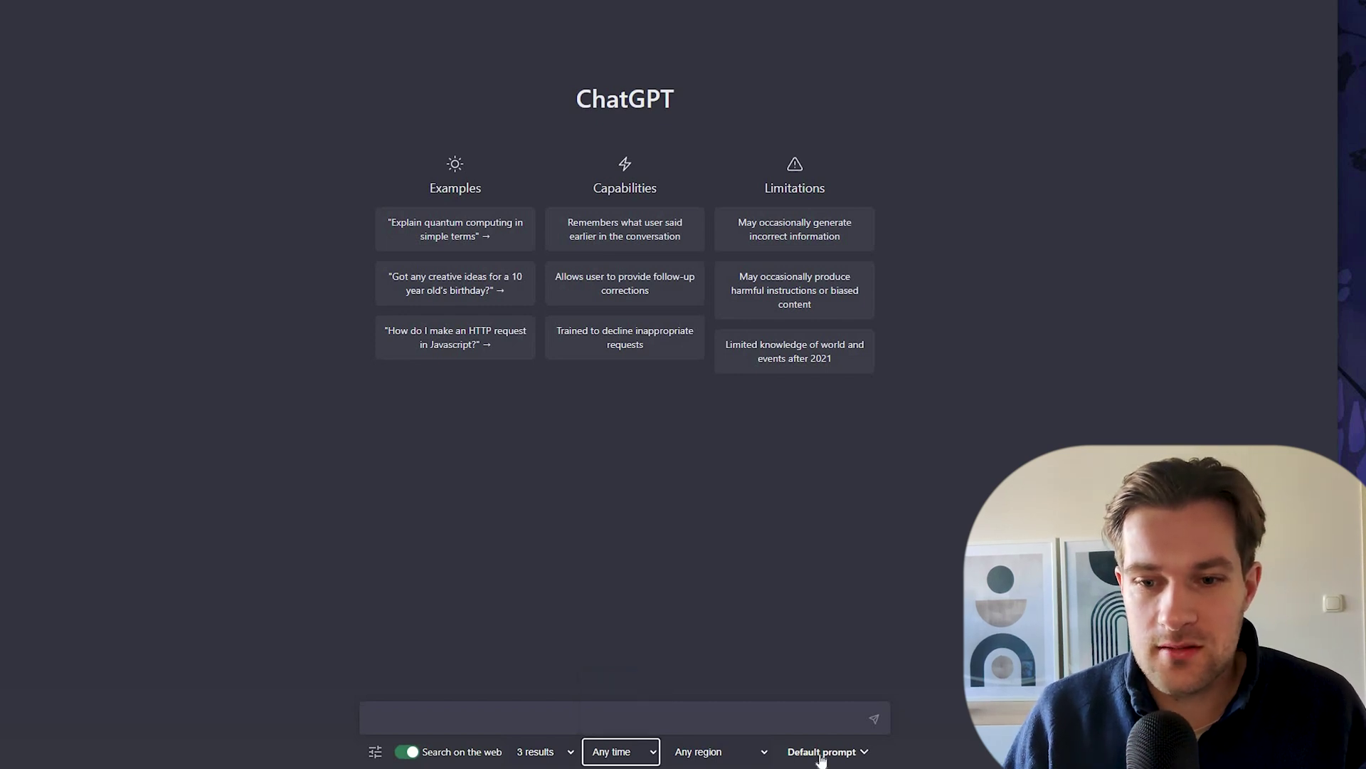
click(840, 755)
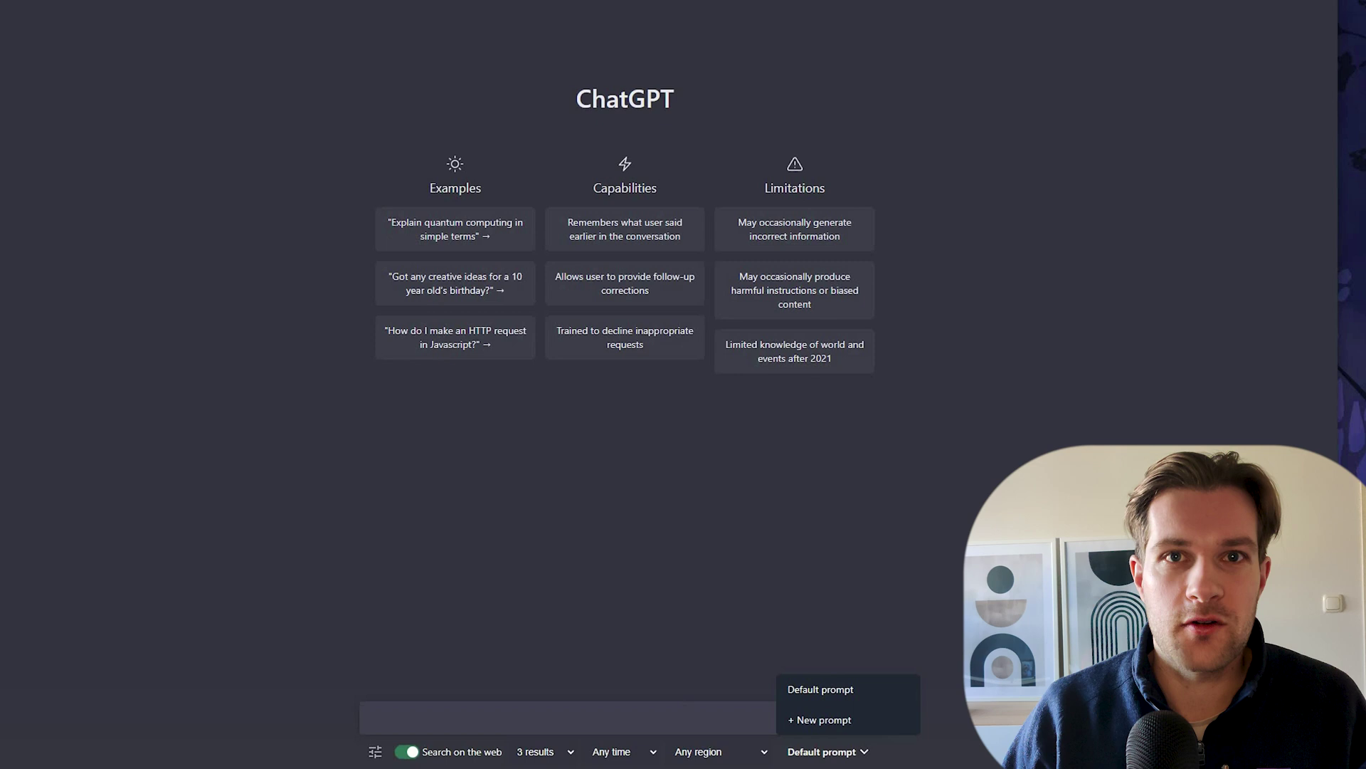
click(829, 753)
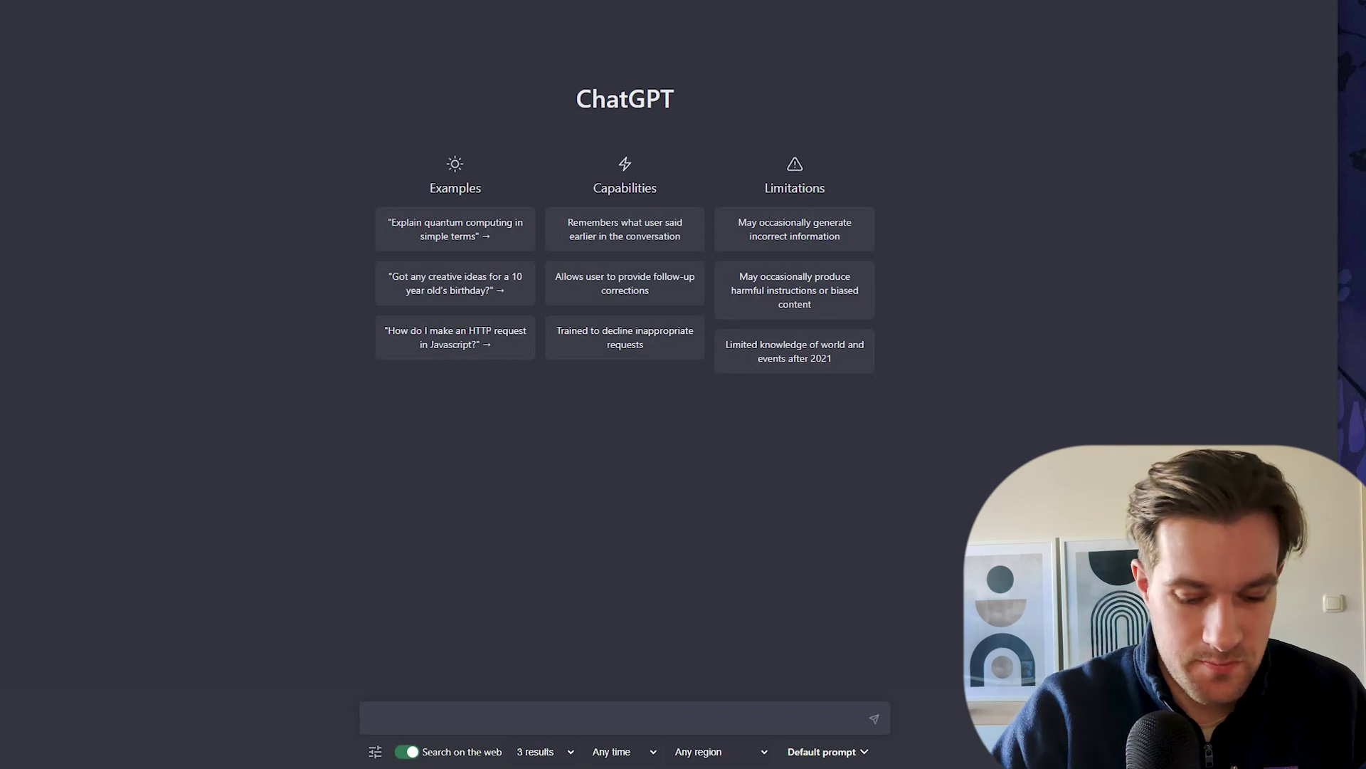
Ask ChatGPT 'why did the twitter stock go down in 2022' using web results.
text(why did th)
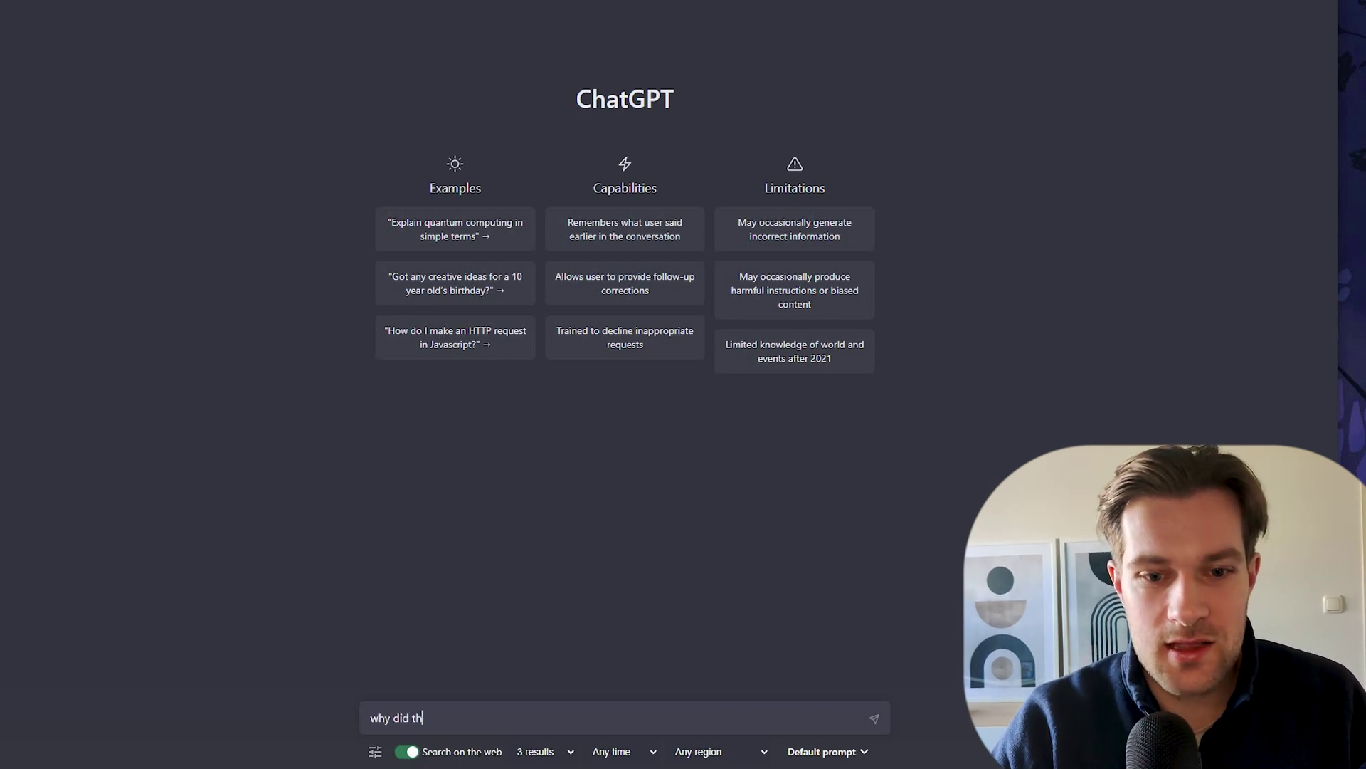
text(e twitter stock go down )
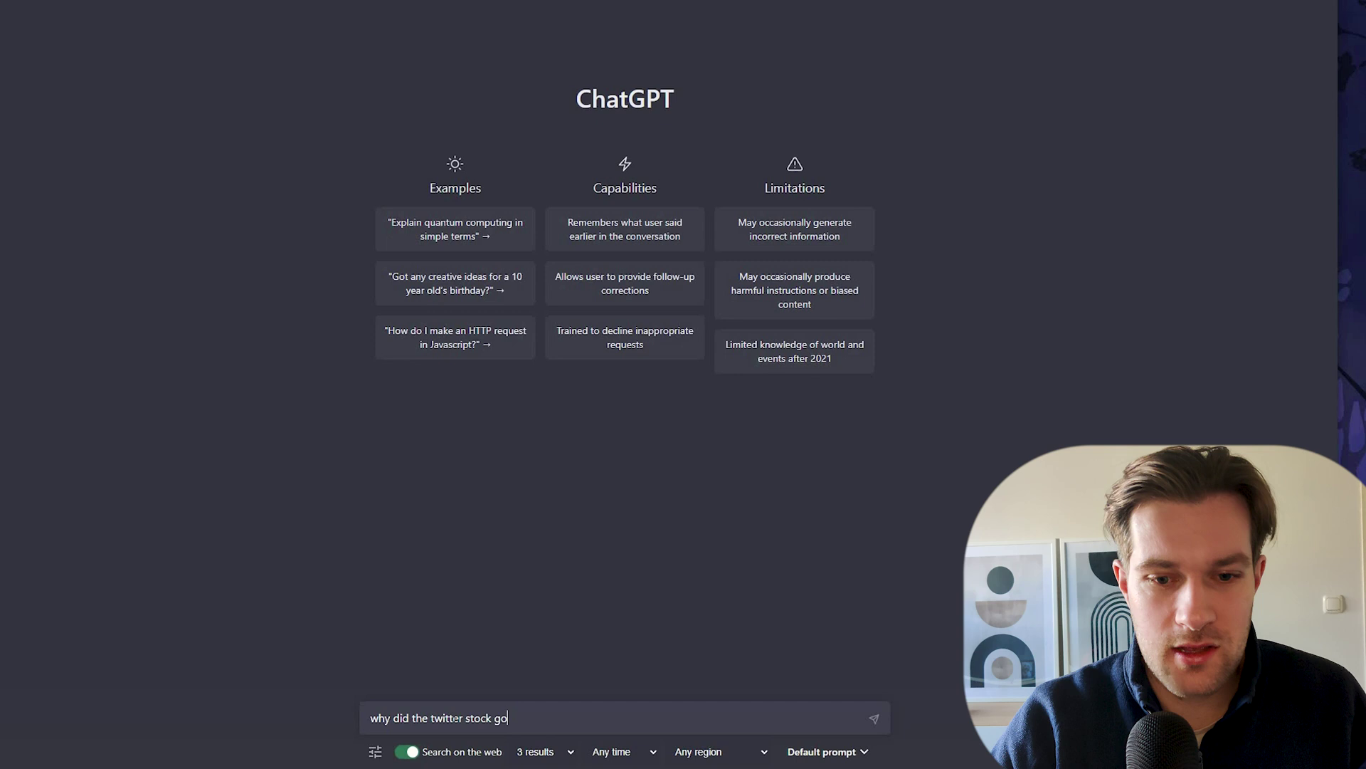
text(in 2022)
key(Return)
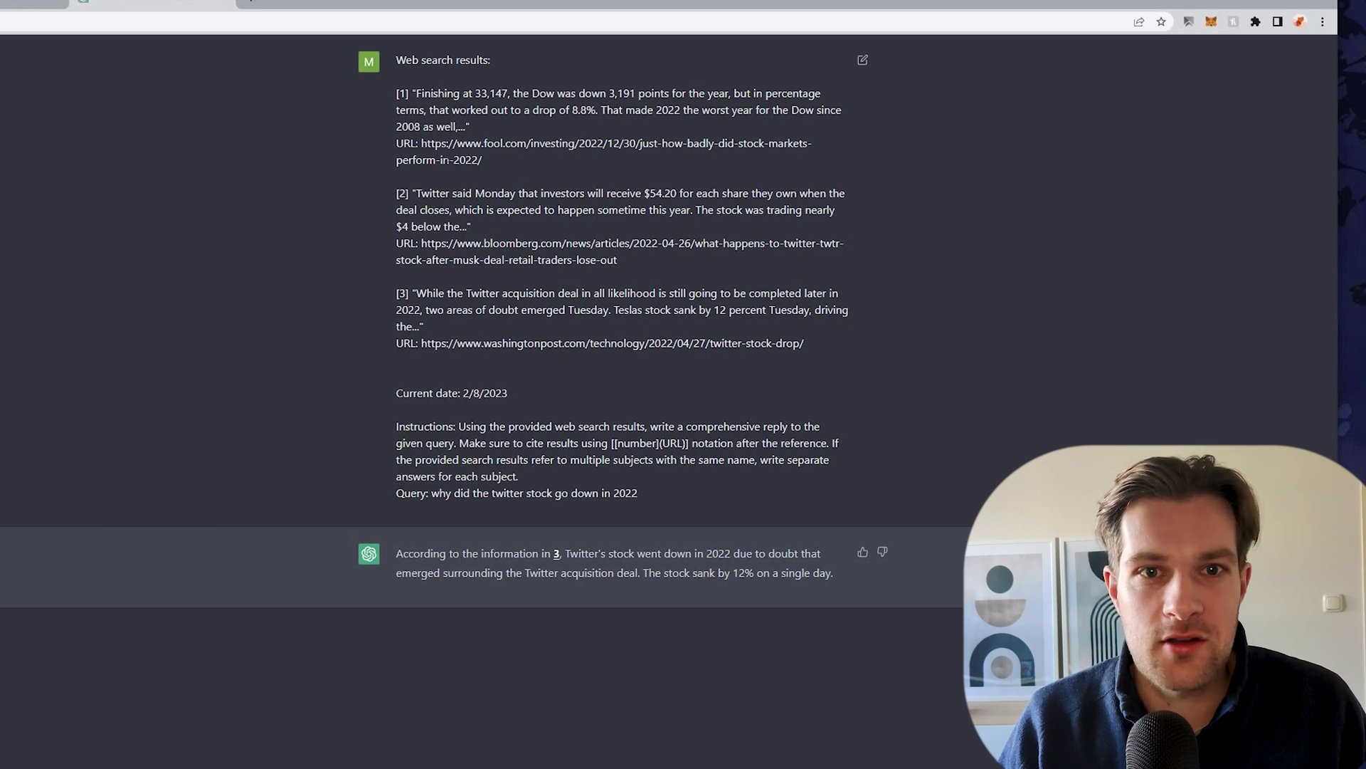
click(455, 145)
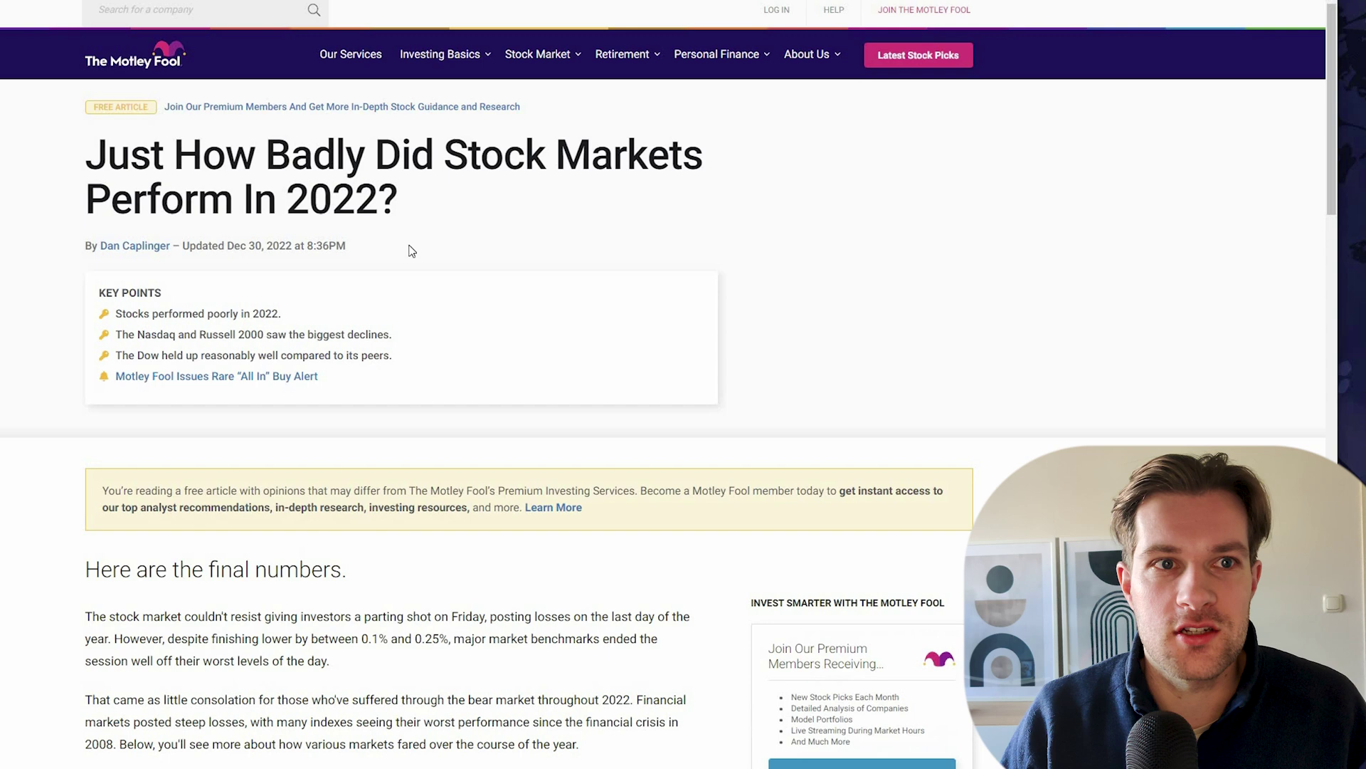
drag(400, 511, 585, 530)
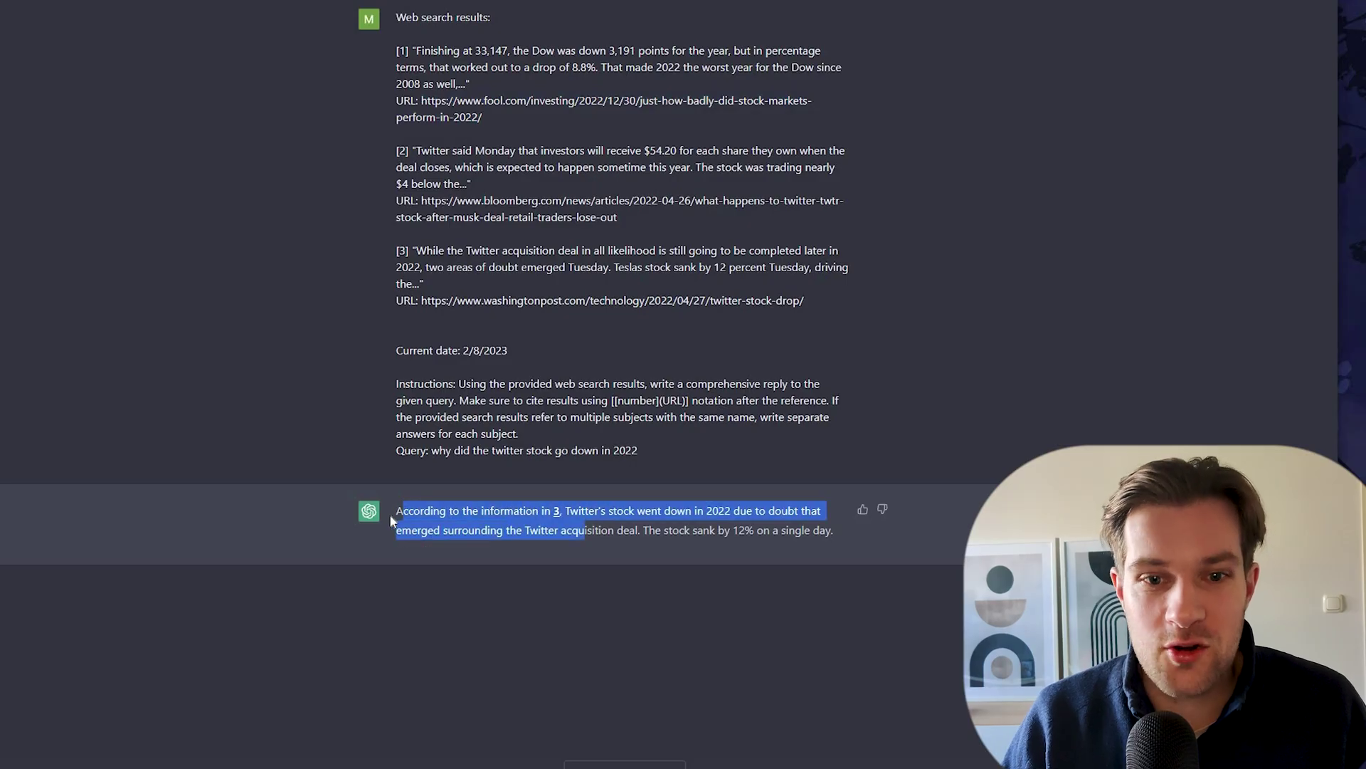
click(447, 519)
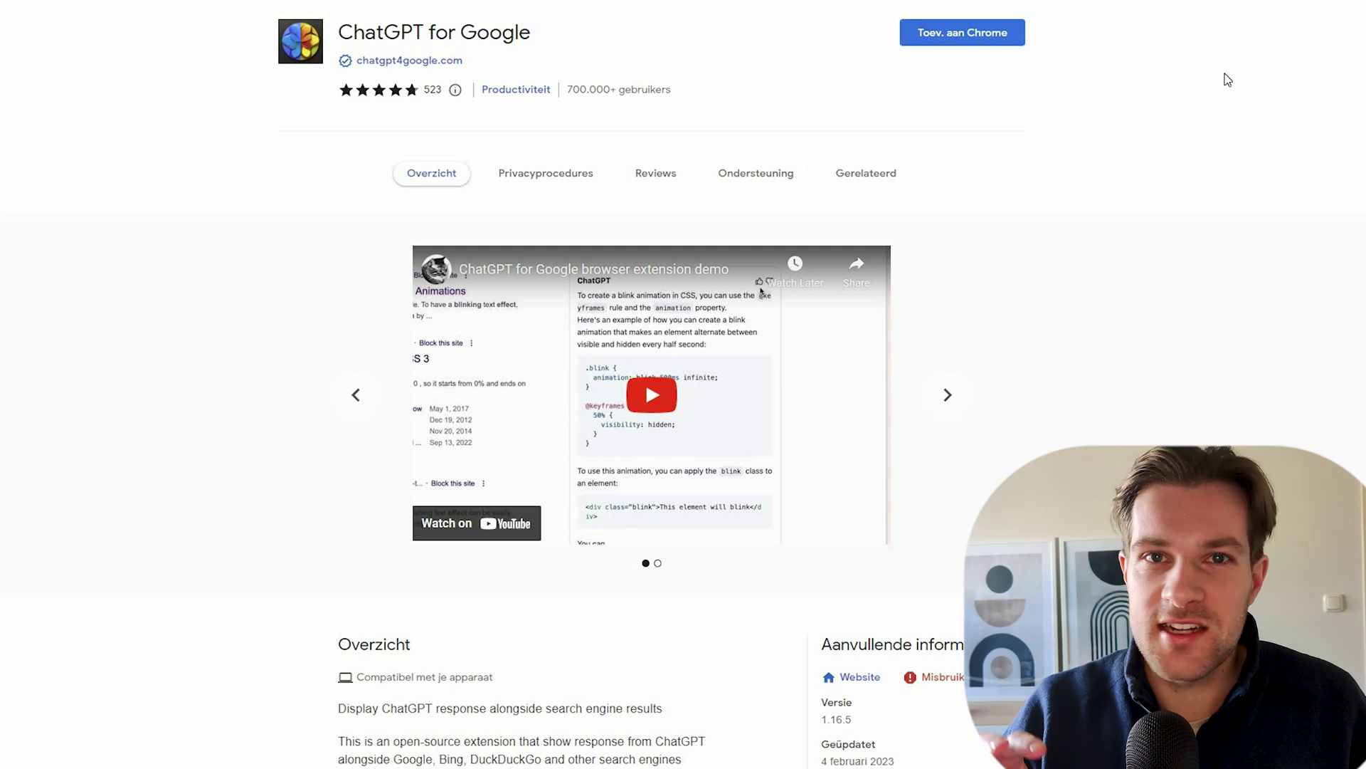
Highlight 'ChatGPT' in the extension title and the line describing what it does.
double_click(380, 32)
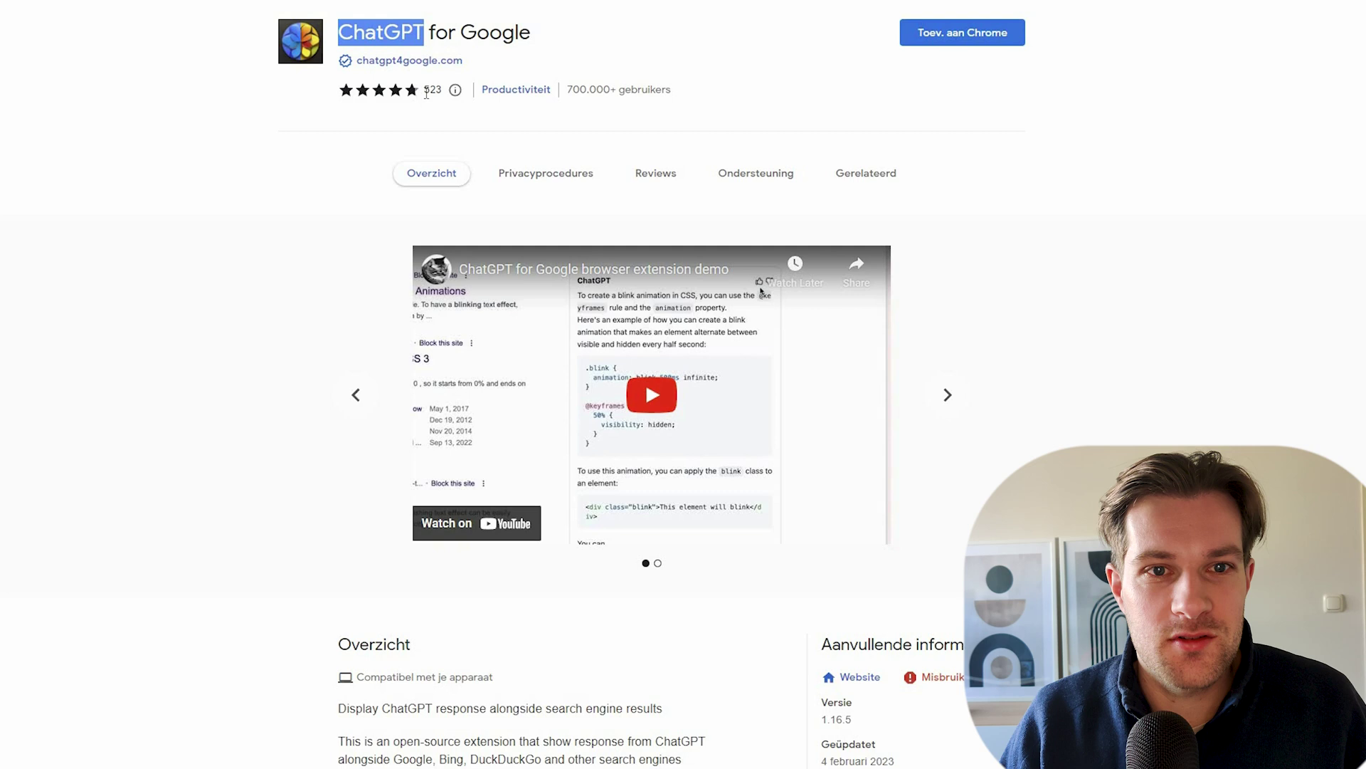
scroll(469, 403, down, 4)
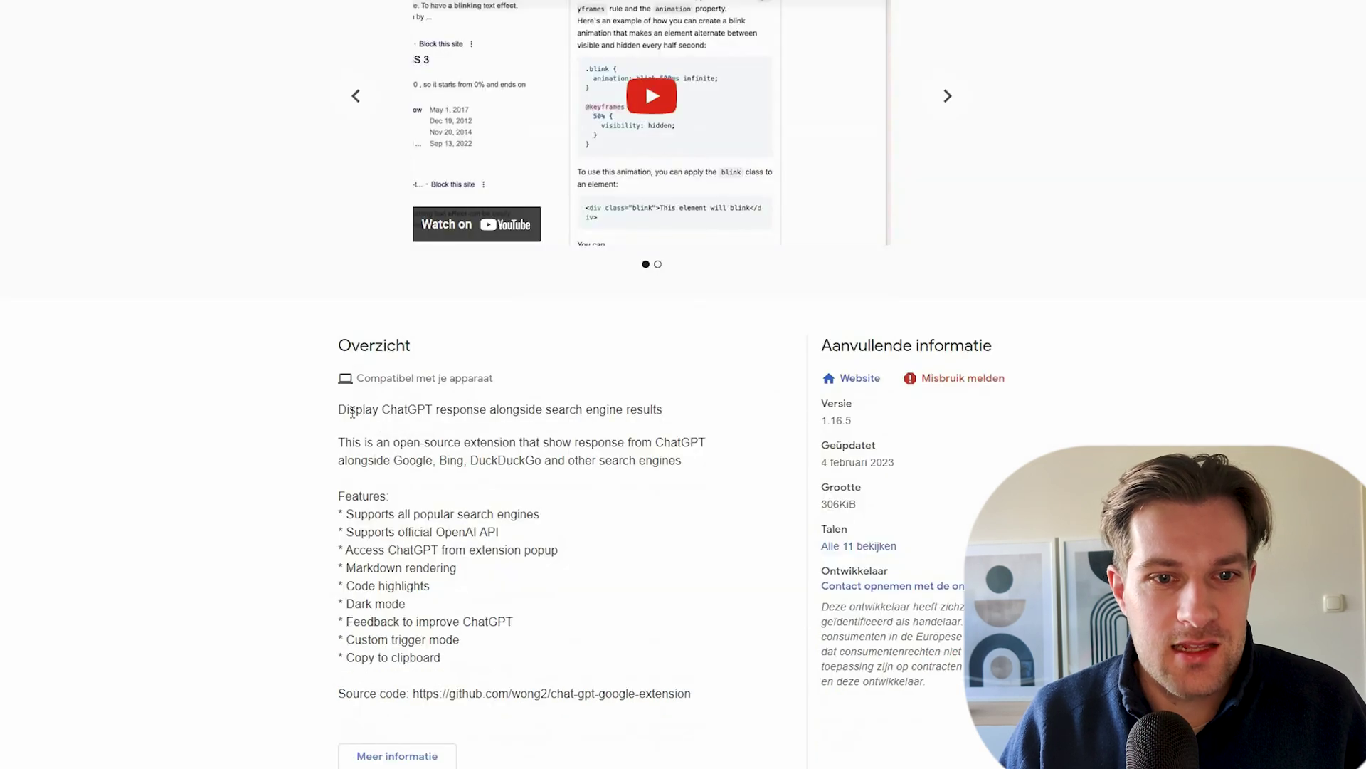
drag(338, 409, 728, 430)
Return to the top and start adding ChatGPT for Google to Chrome.
scroll(727, 430, up, 4)
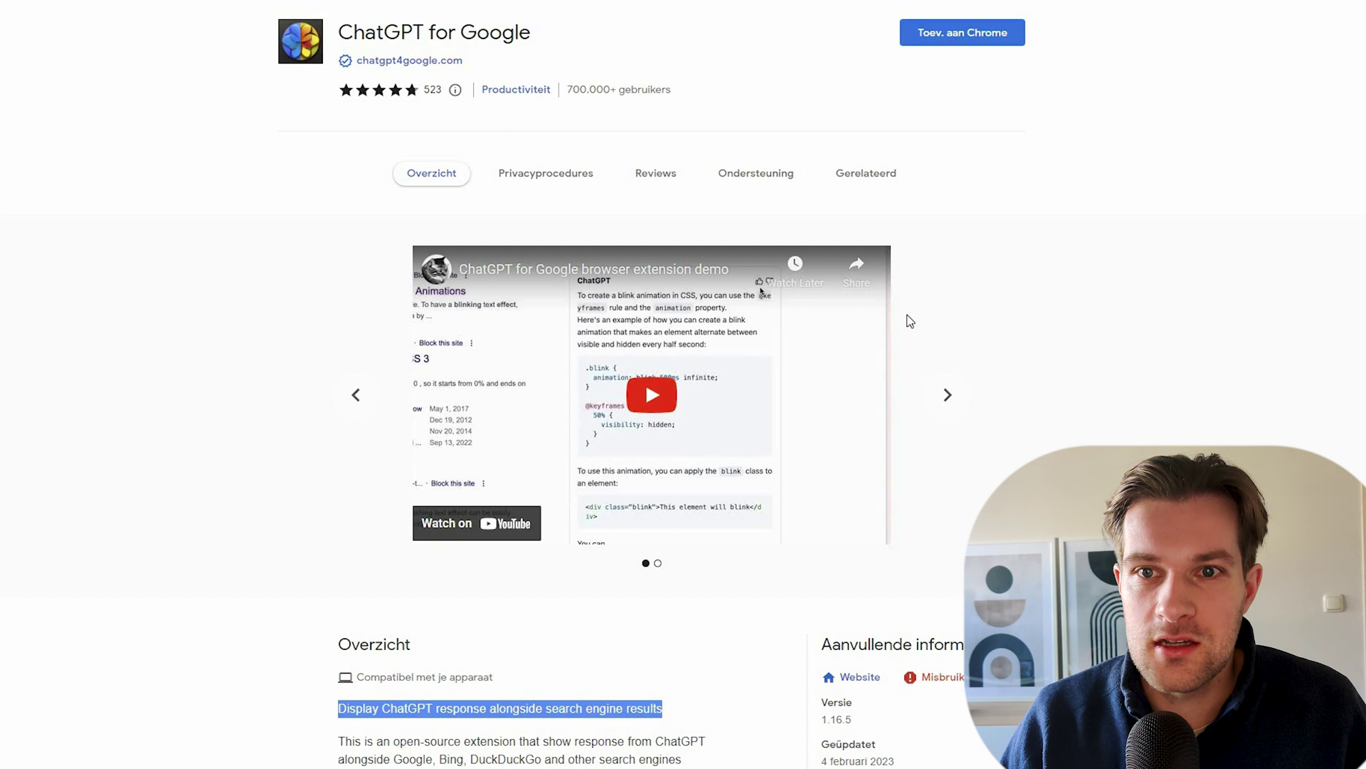
scroll(953, 48, up, 1)
click(952, 48)
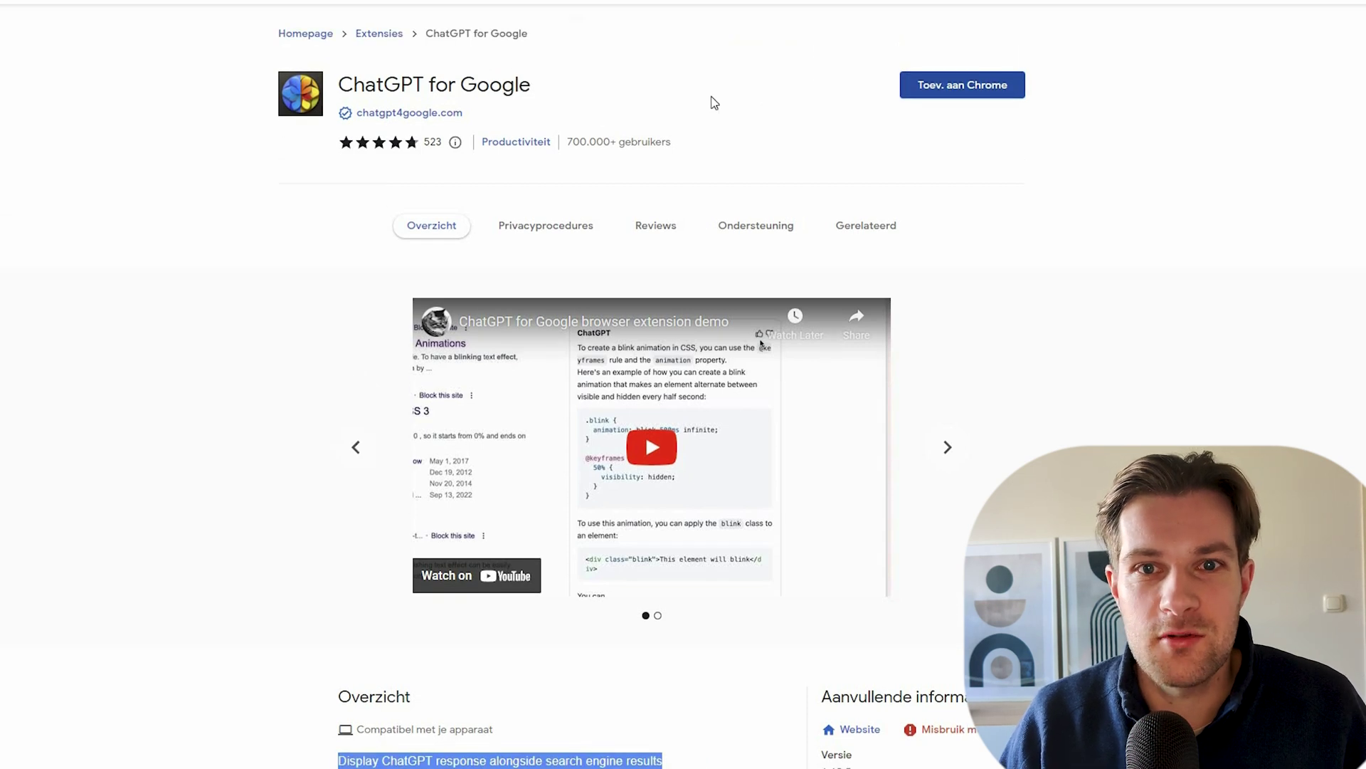
Confirm installing ChatGPT for Google and switch its options theme to Dark.
click(683, 87)
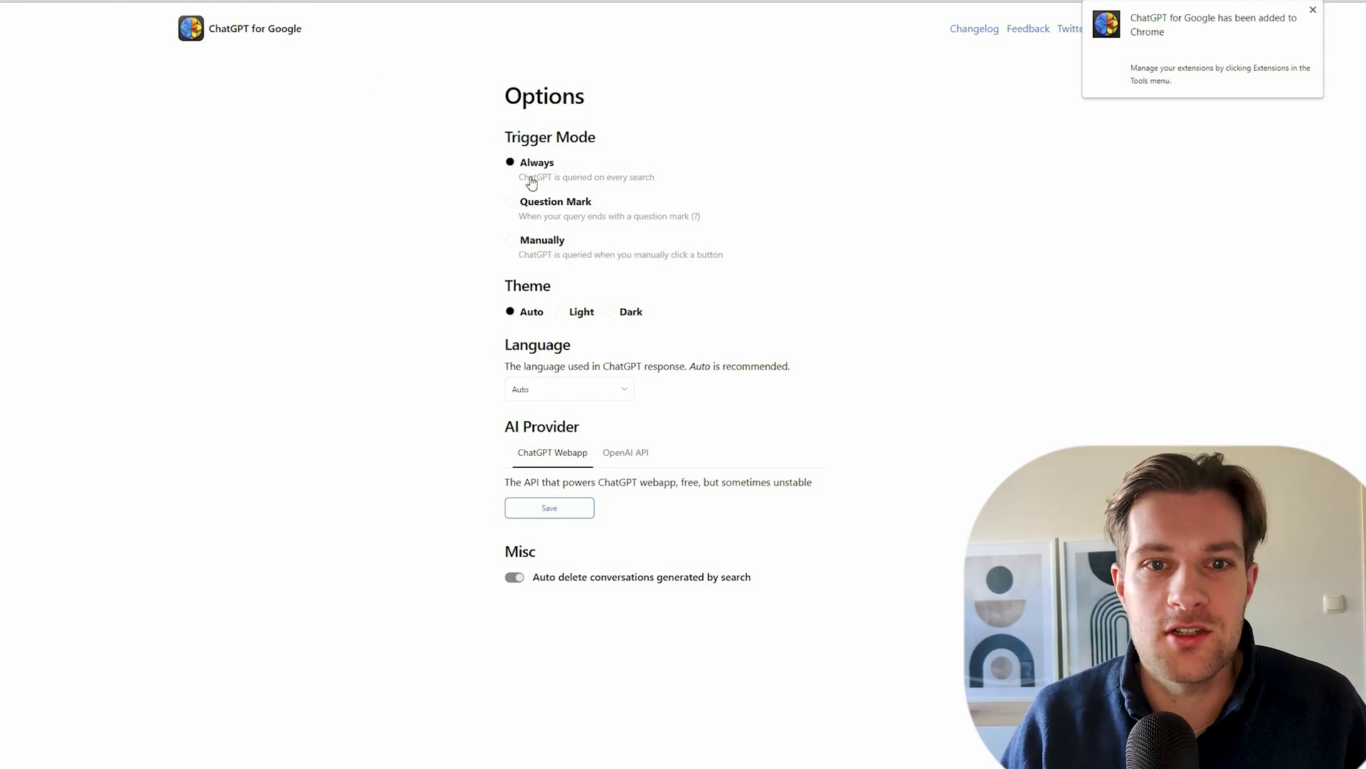
click(626, 315)
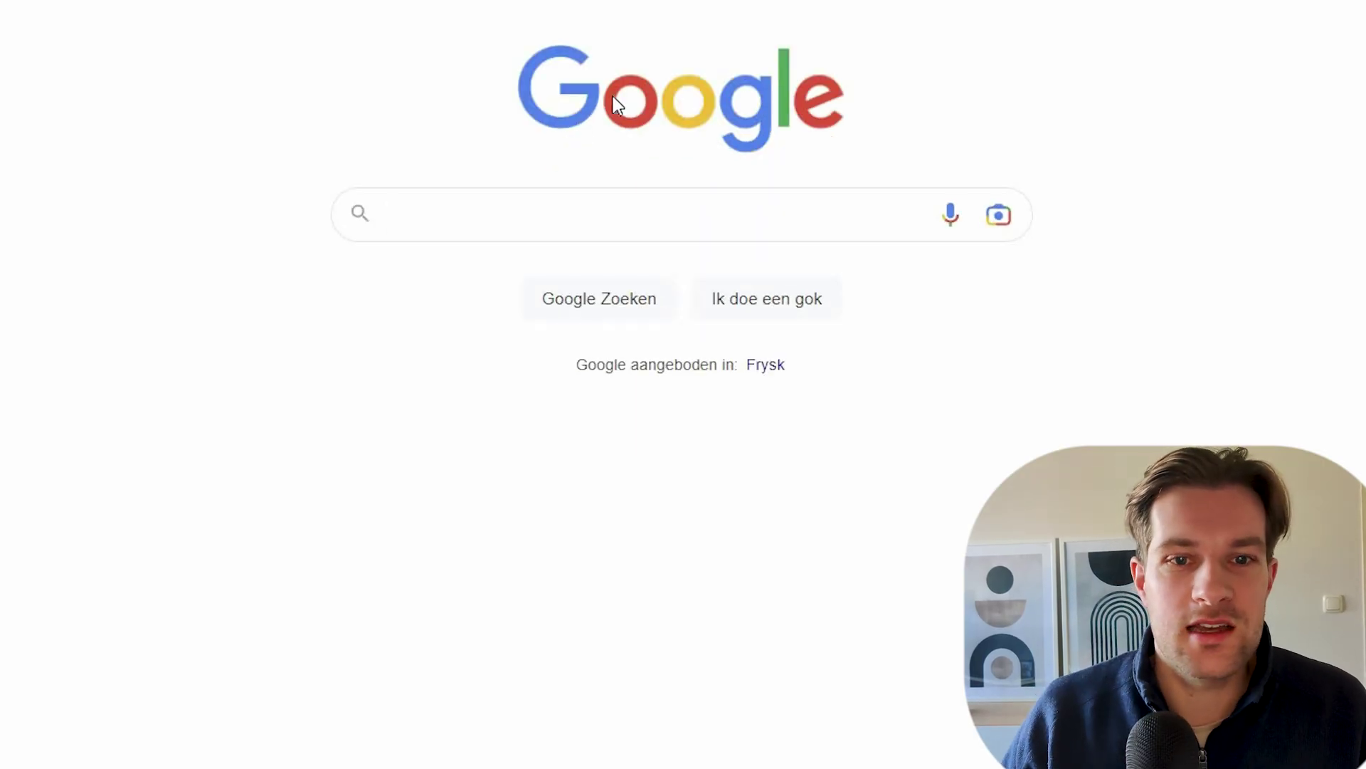
Search Google for 'how do i bake chocolate chip cookies' and view the ChatGPT answer.
text(how do i ma)
key(BackSpace)
key(BackSpace)
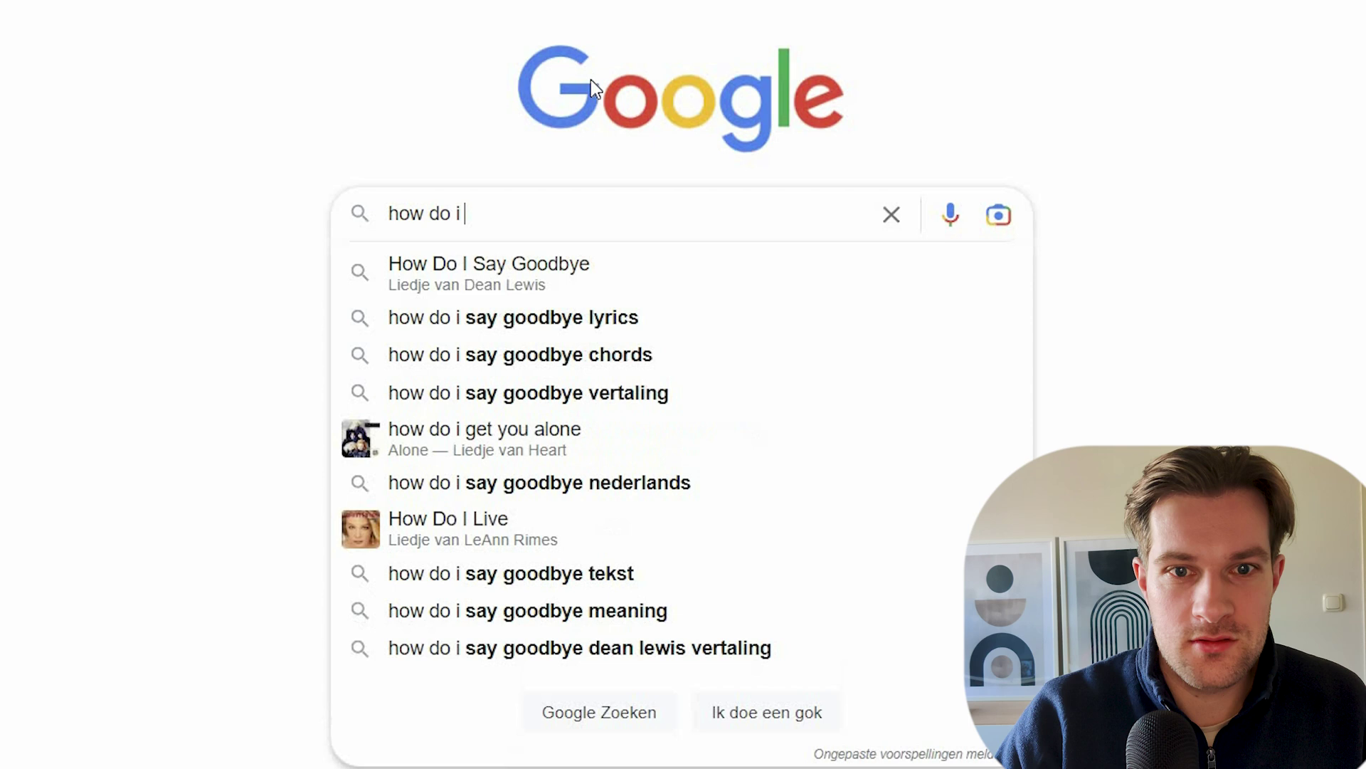
text(bake dhocolate chip cookies)
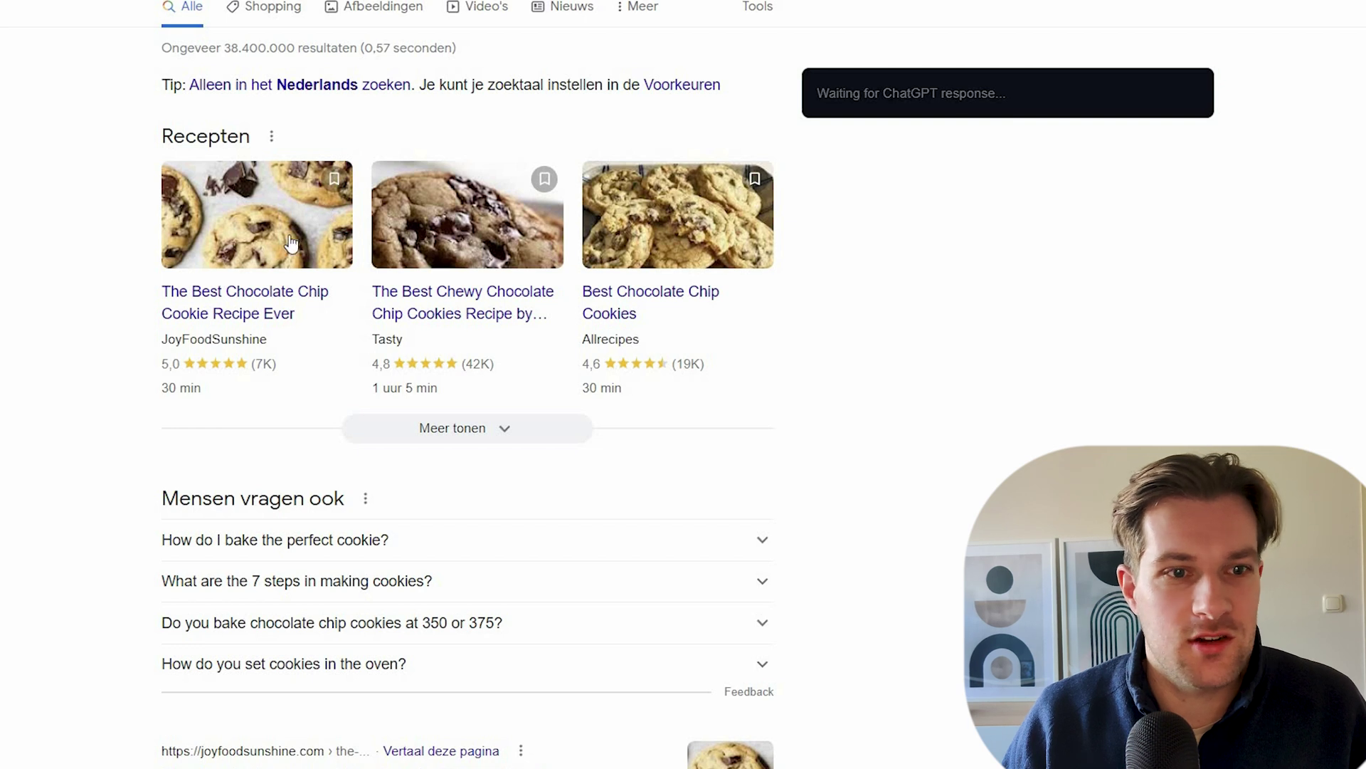
scroll(867, 212, up, 1)
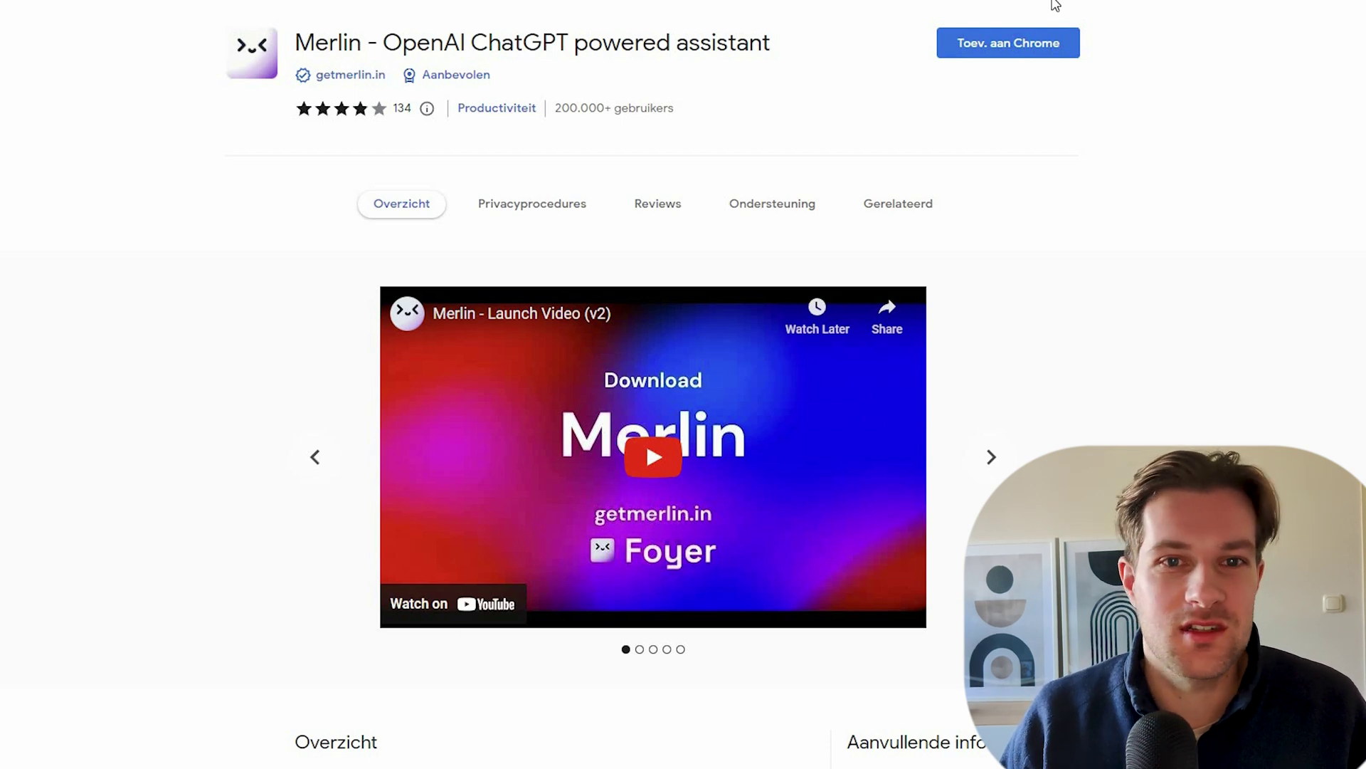
Highlight Merlin's line about using OpenAI GPT anywhere, then start adding Merlin to Chrome.
scroll(320, 476, down, 5)
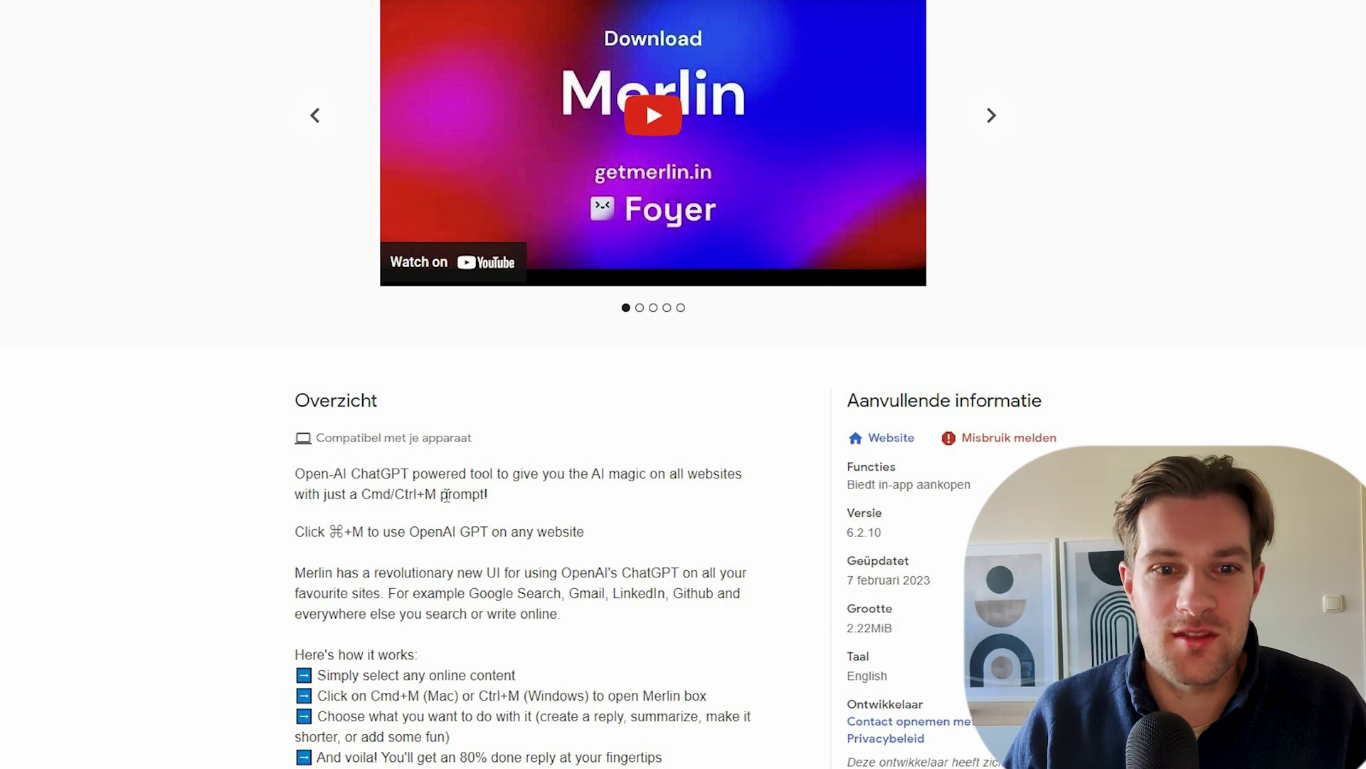
scroll(446, 495, up, 1)
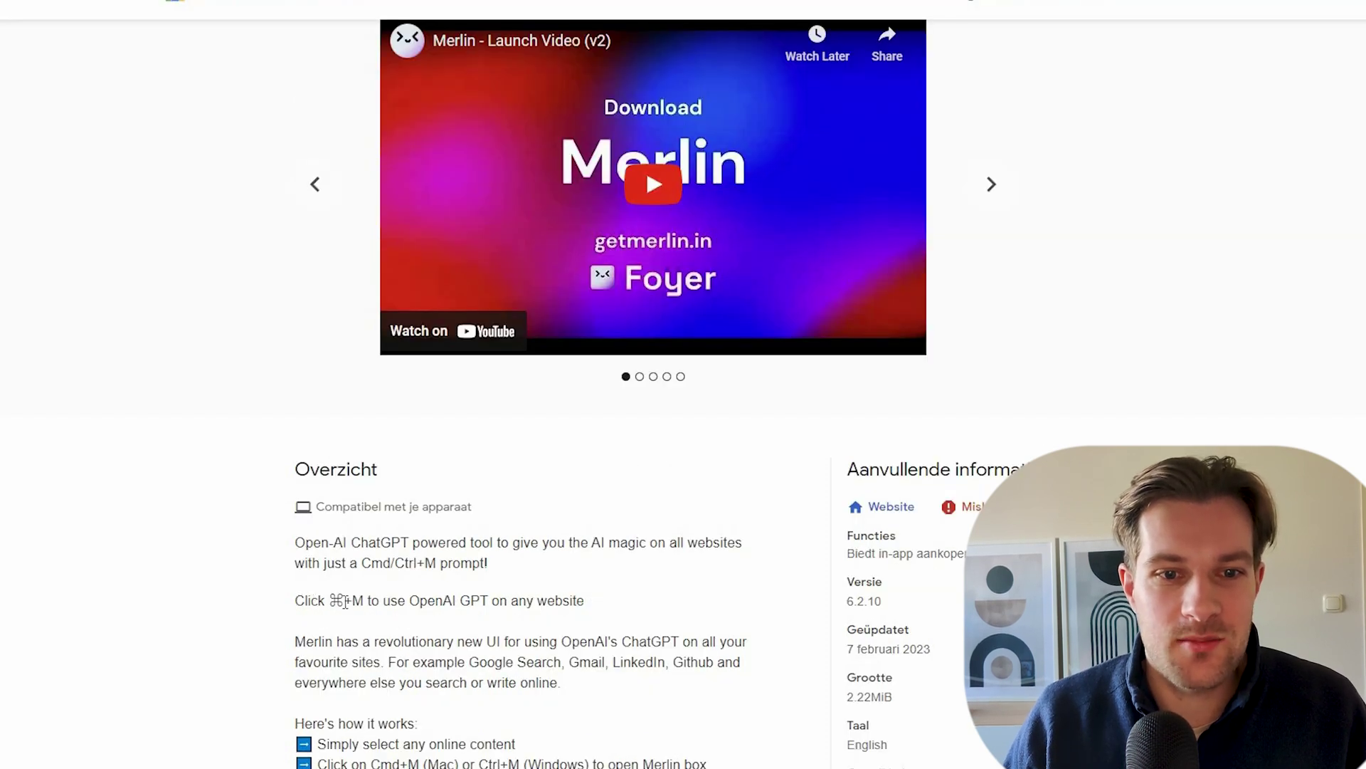
drag(295, 601, 624, 604)
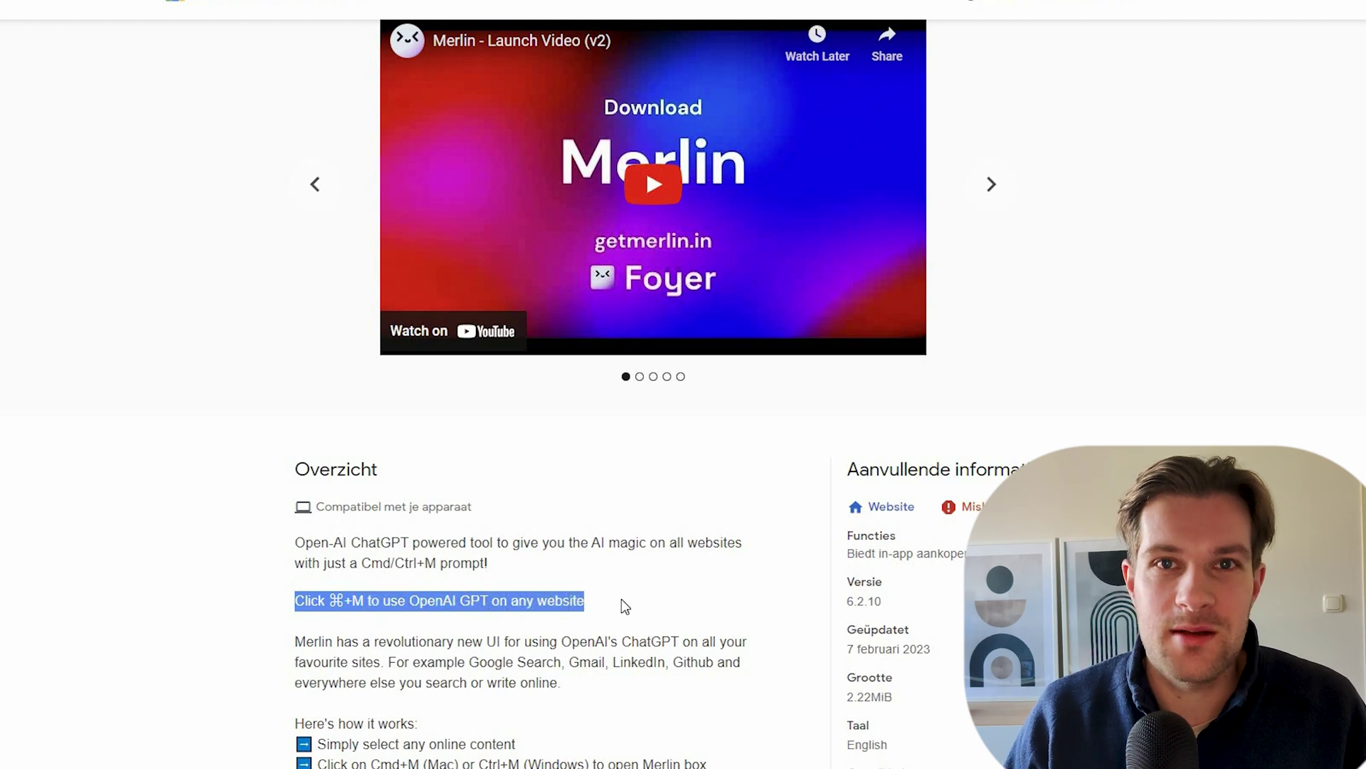
click(690, 600)
scroll(1032, 149, up, 5)
click(977, 120)
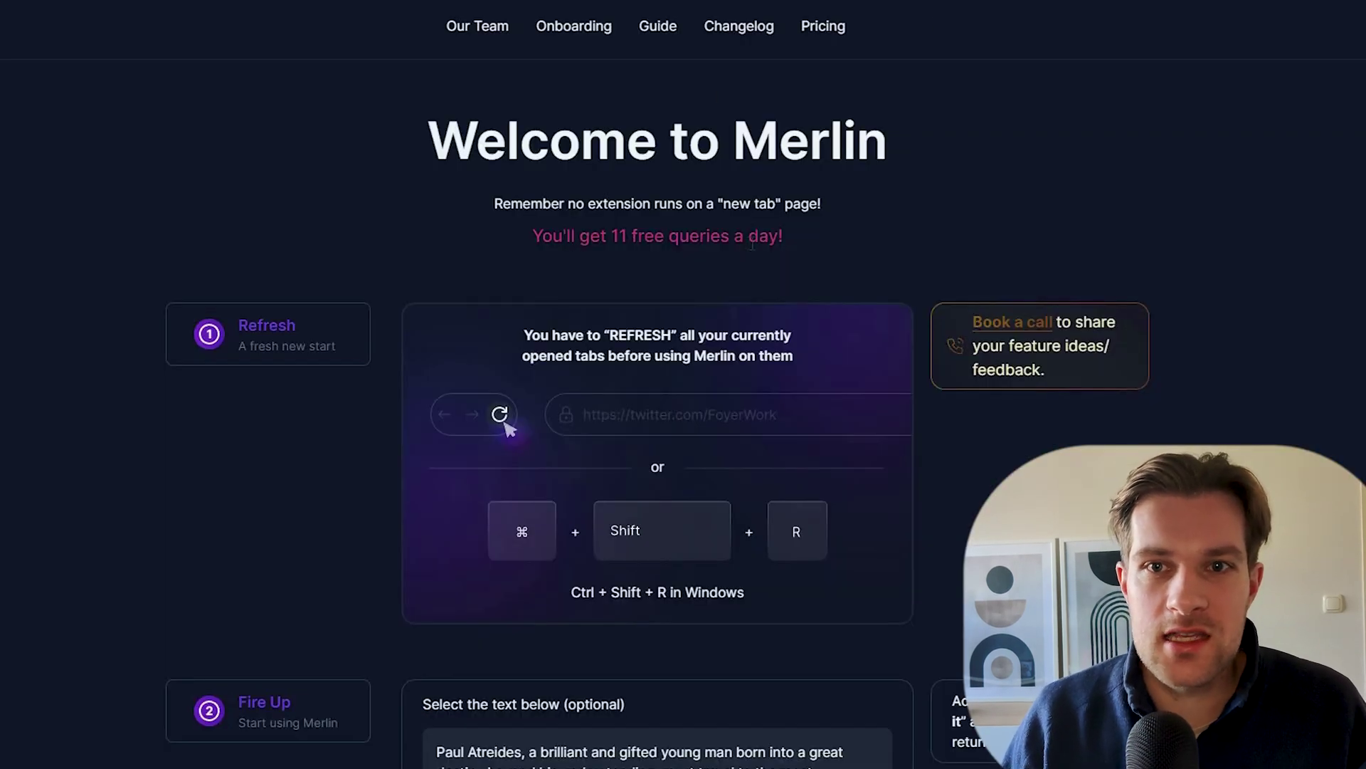
Open Merlin's pricing page with the $19, $39 and $119 monthly plans.
click(824, 26)
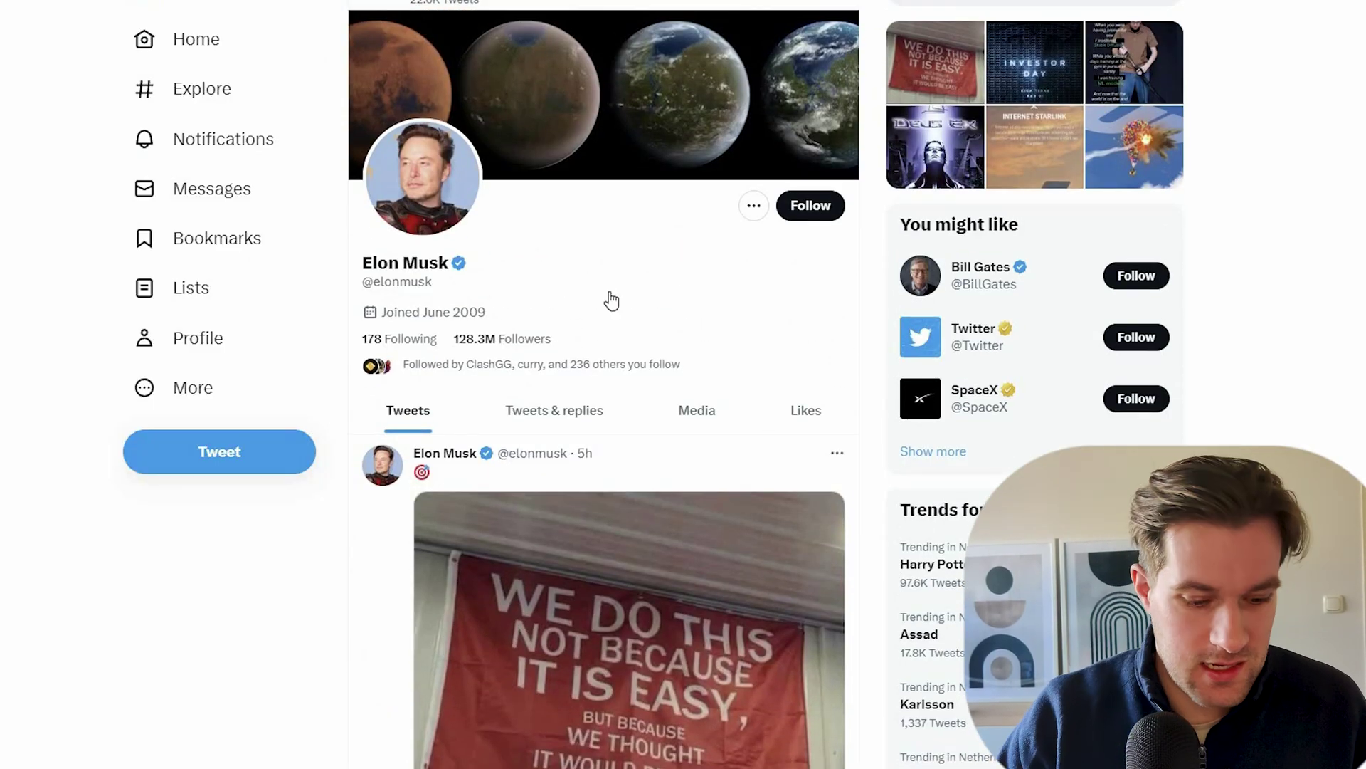
Open the flag image tweet and pick up the completed quote from the search suggestions.
scroll(610, 296, down, 2)
scroll(609, 327, down, 2)
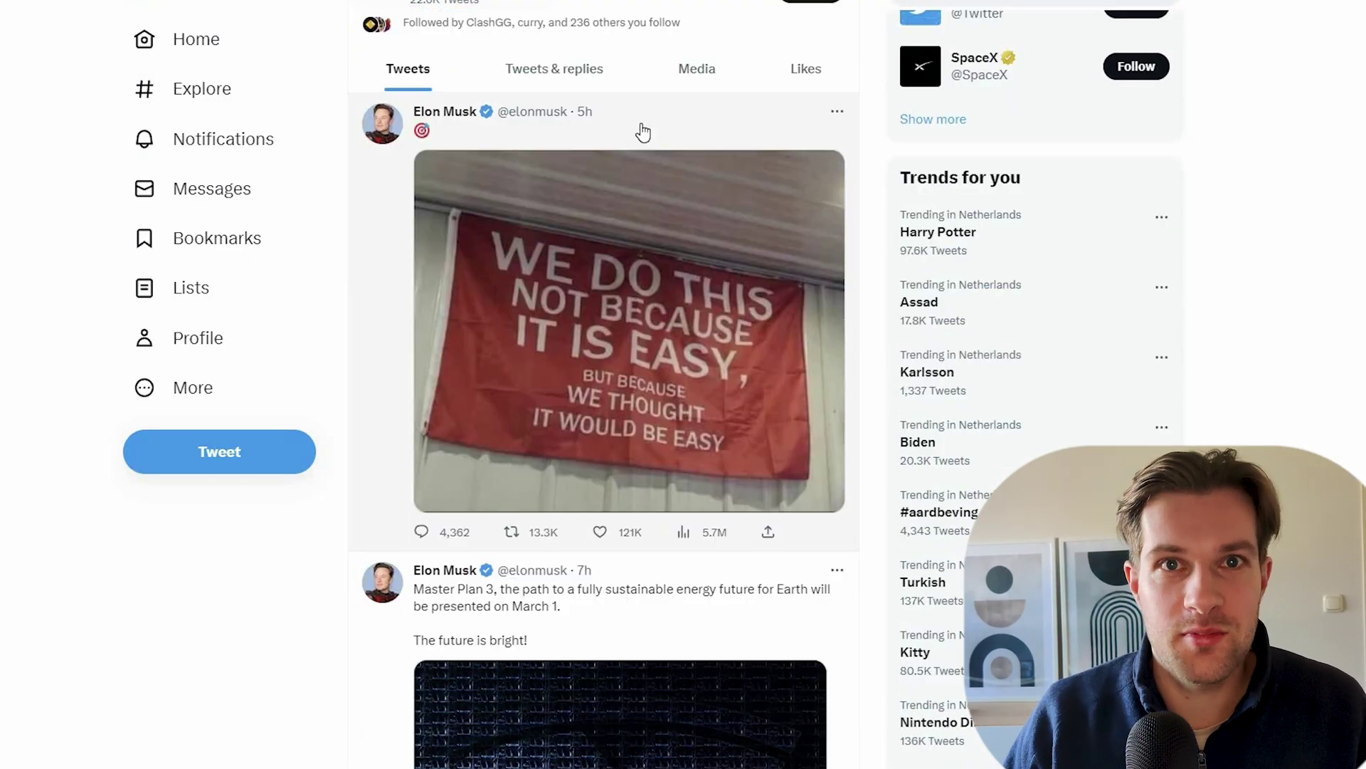
click(644, 222)
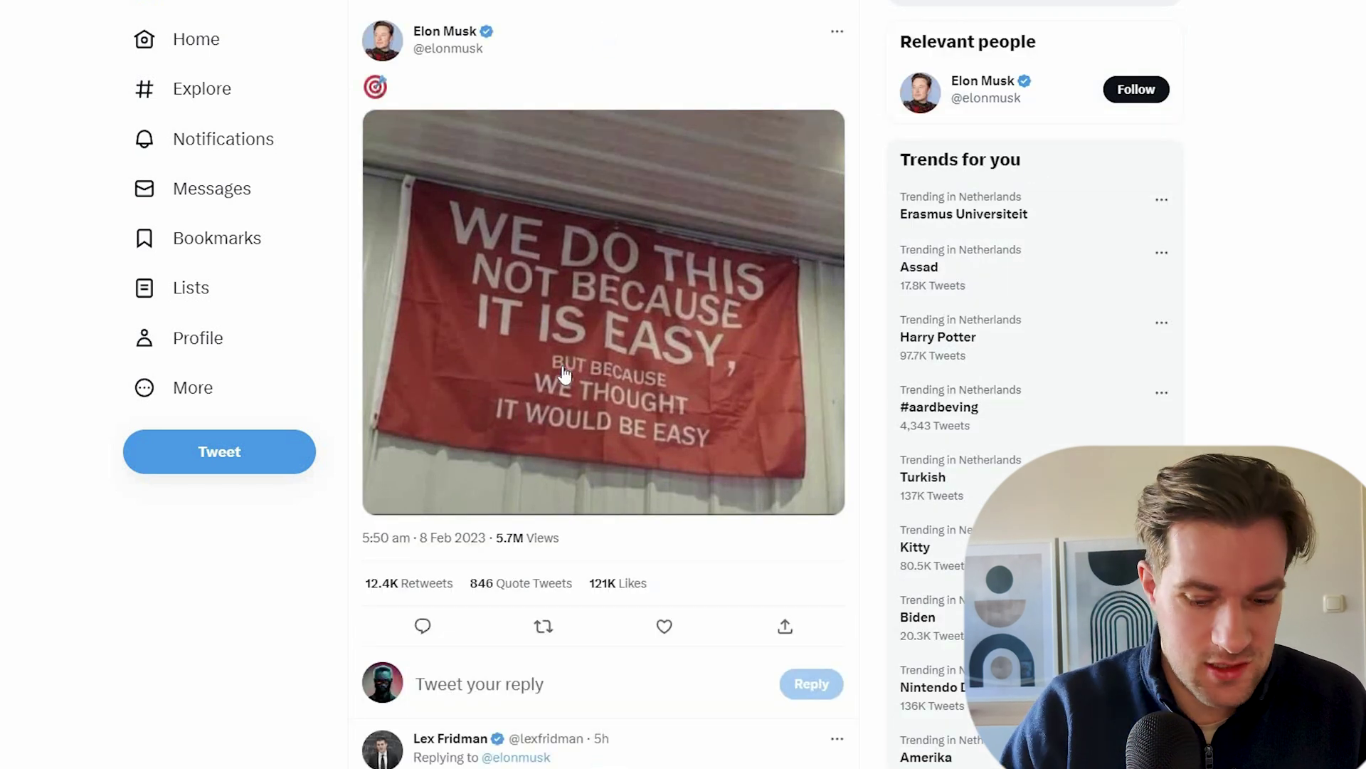
key(ctrl+m)
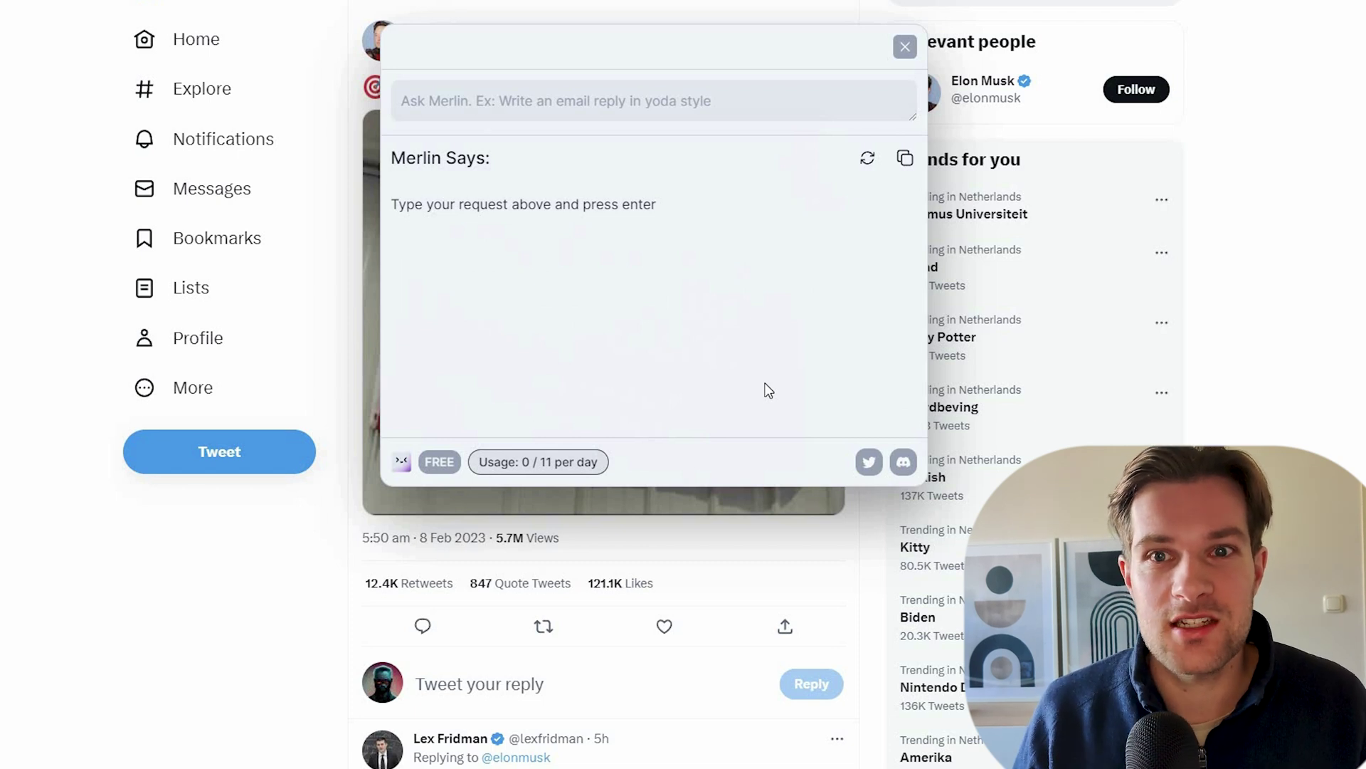
key(Escape)
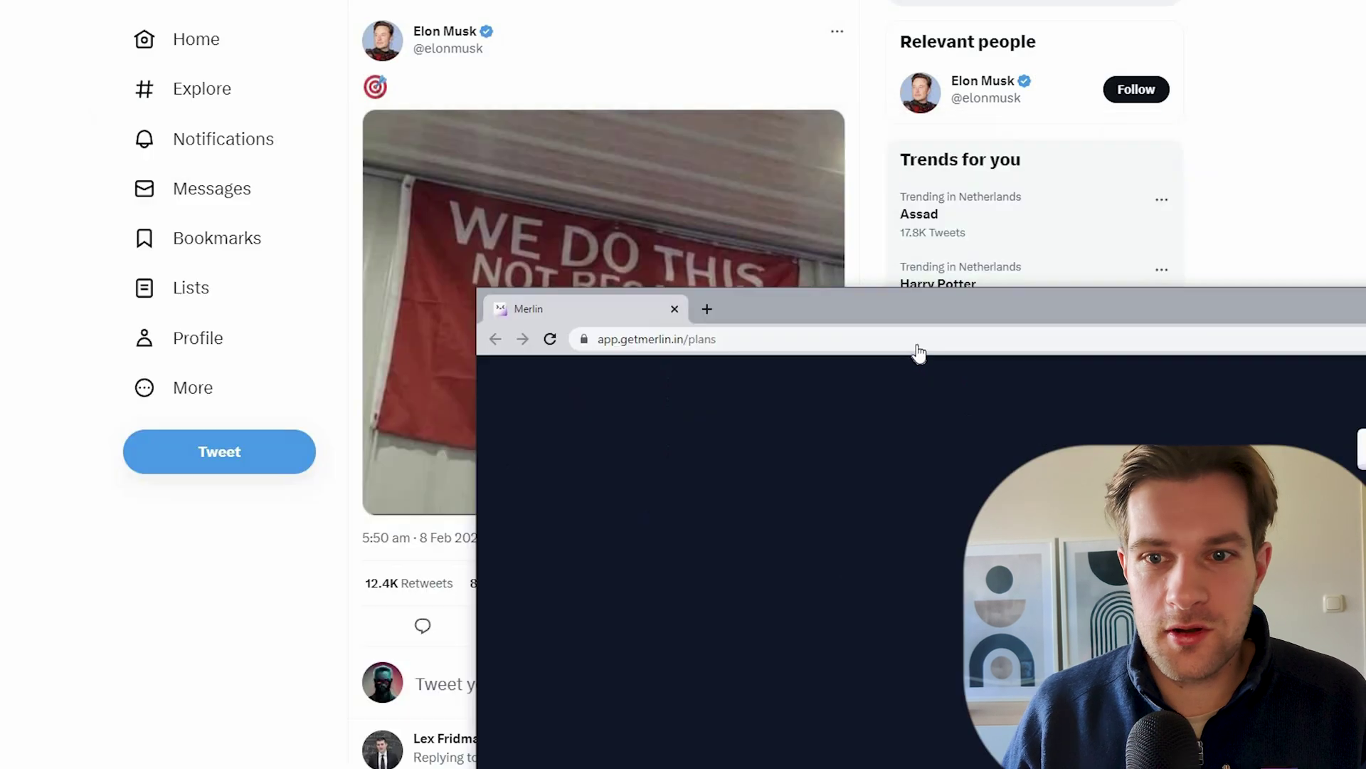
text(e)
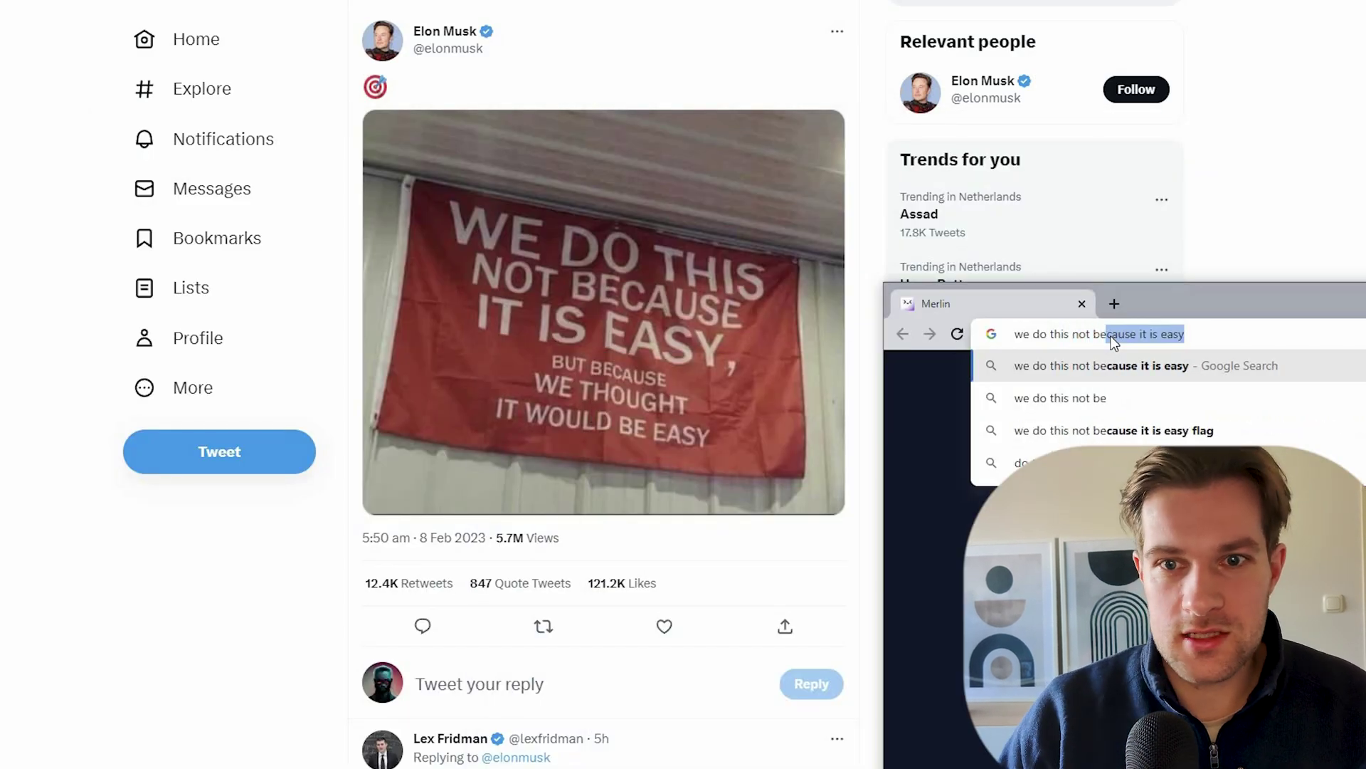
text(cause it is easy, but bec)
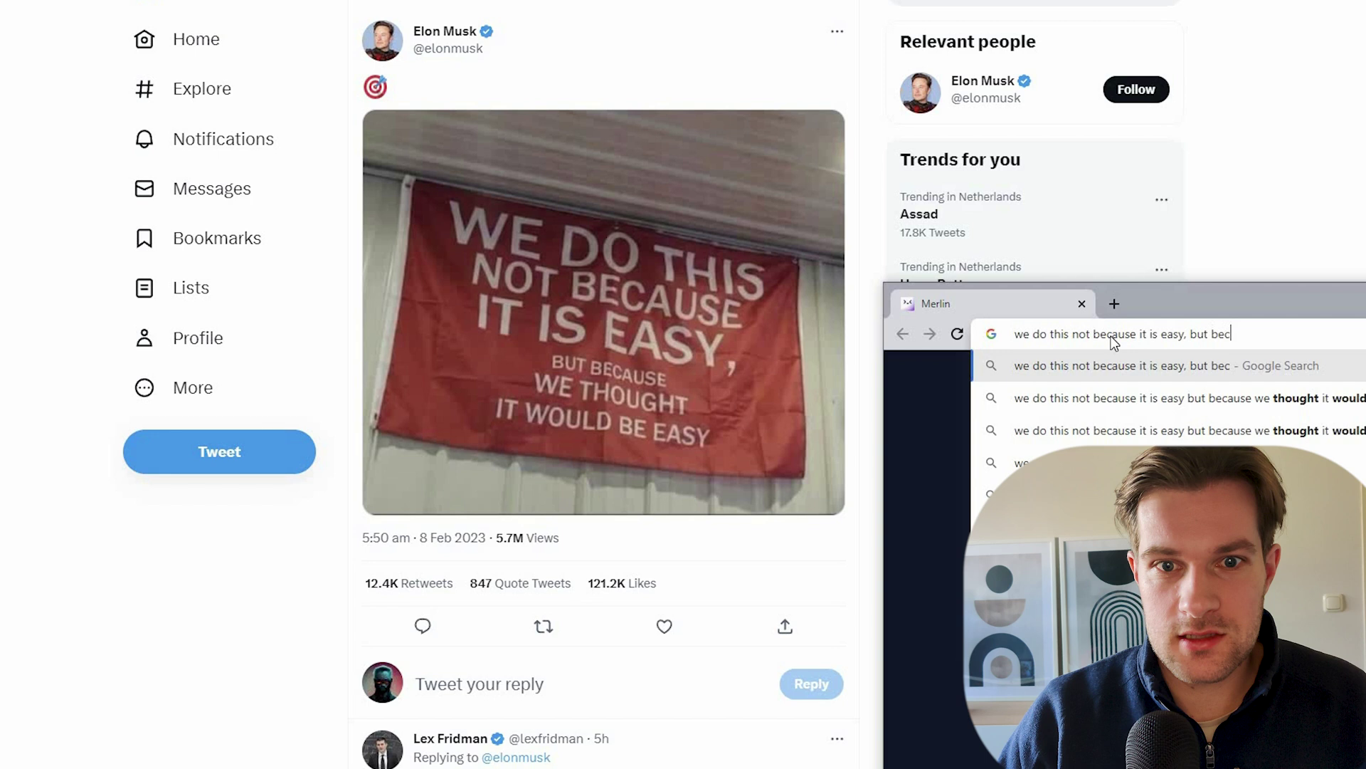
key(Down)
key(ctrl+a)
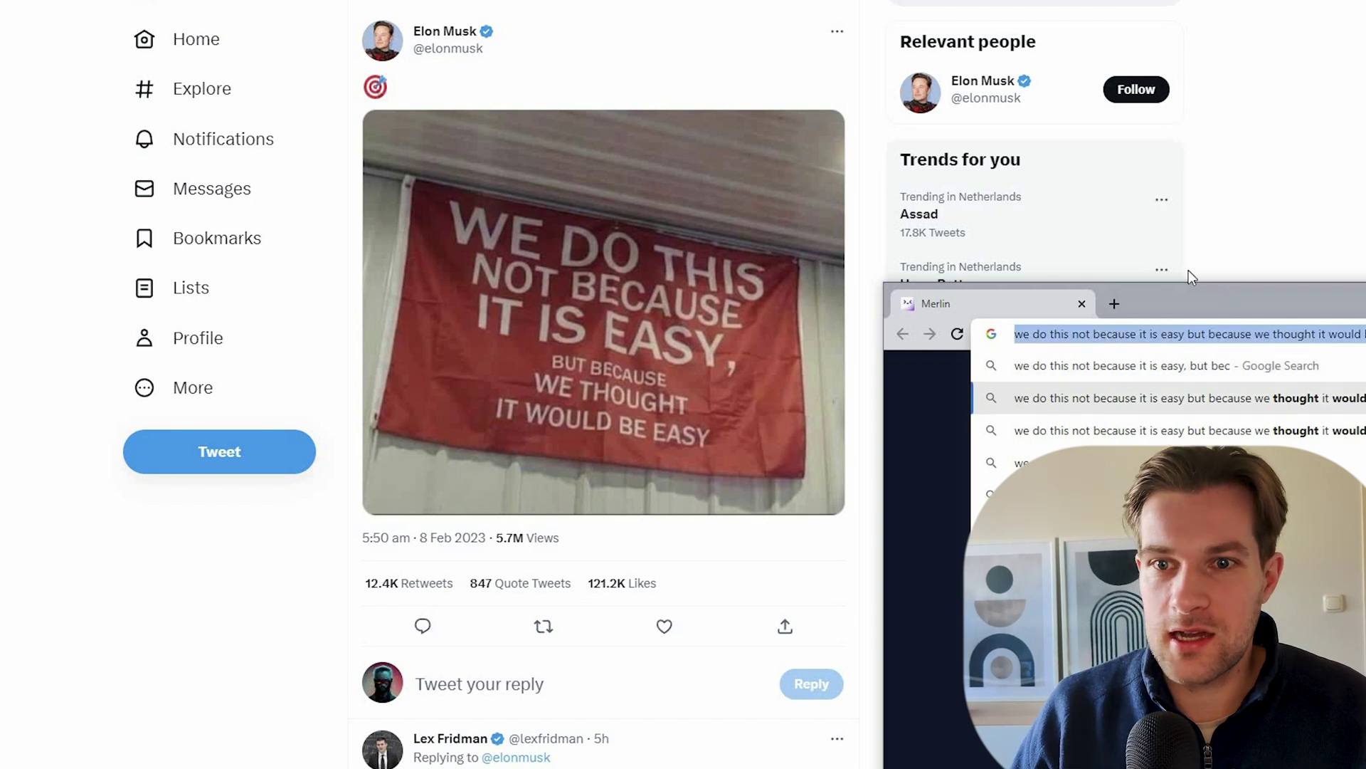
click(716, 382)
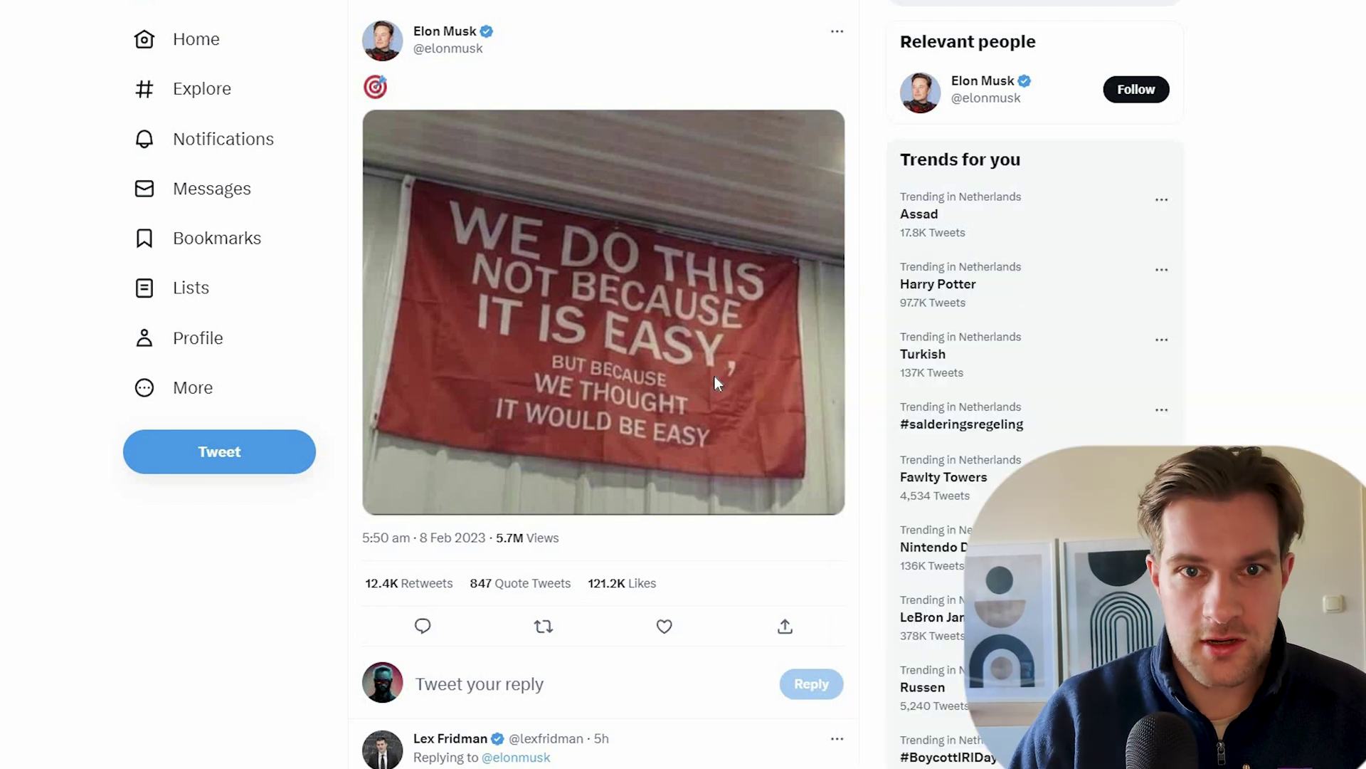
Ask Merlin to 'Write a witty twitter response to this post:' with the pasted quote.
key(ctrl+m)
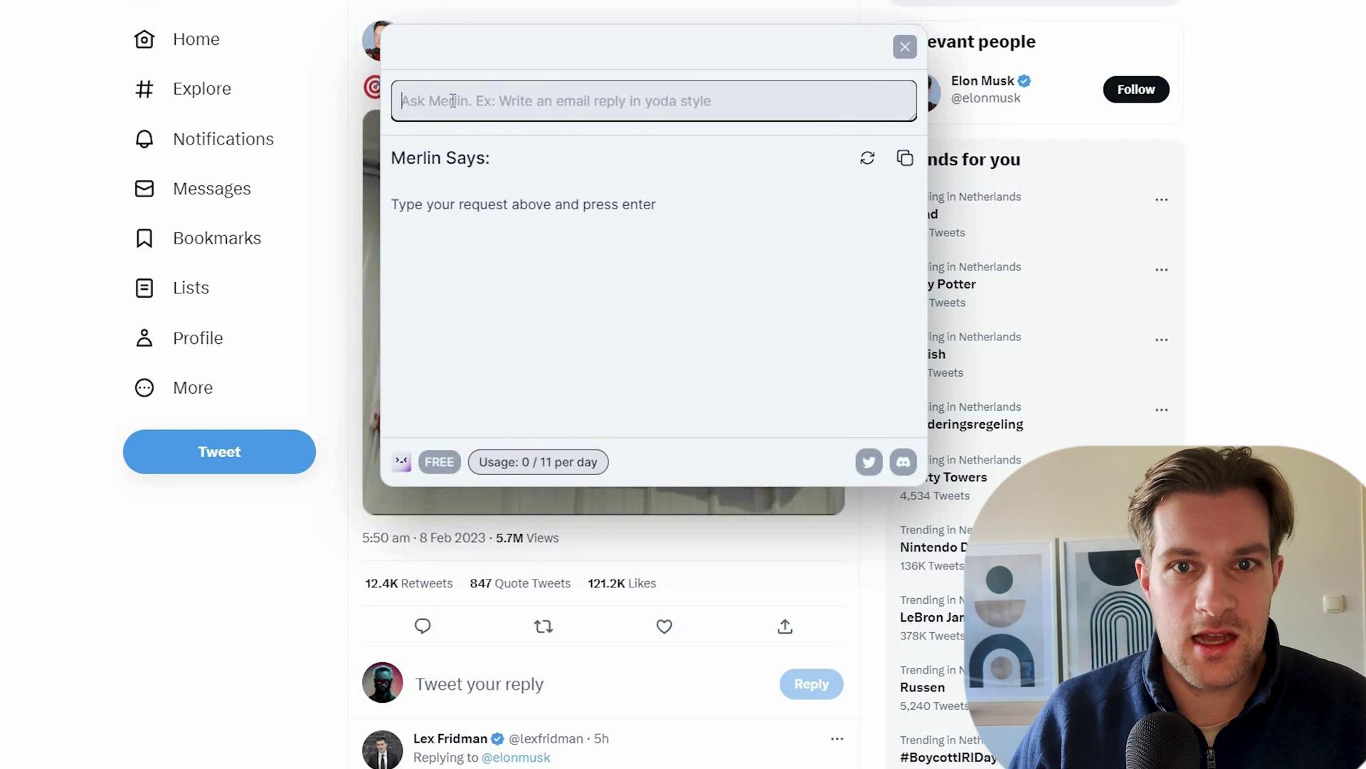
text(Wr)
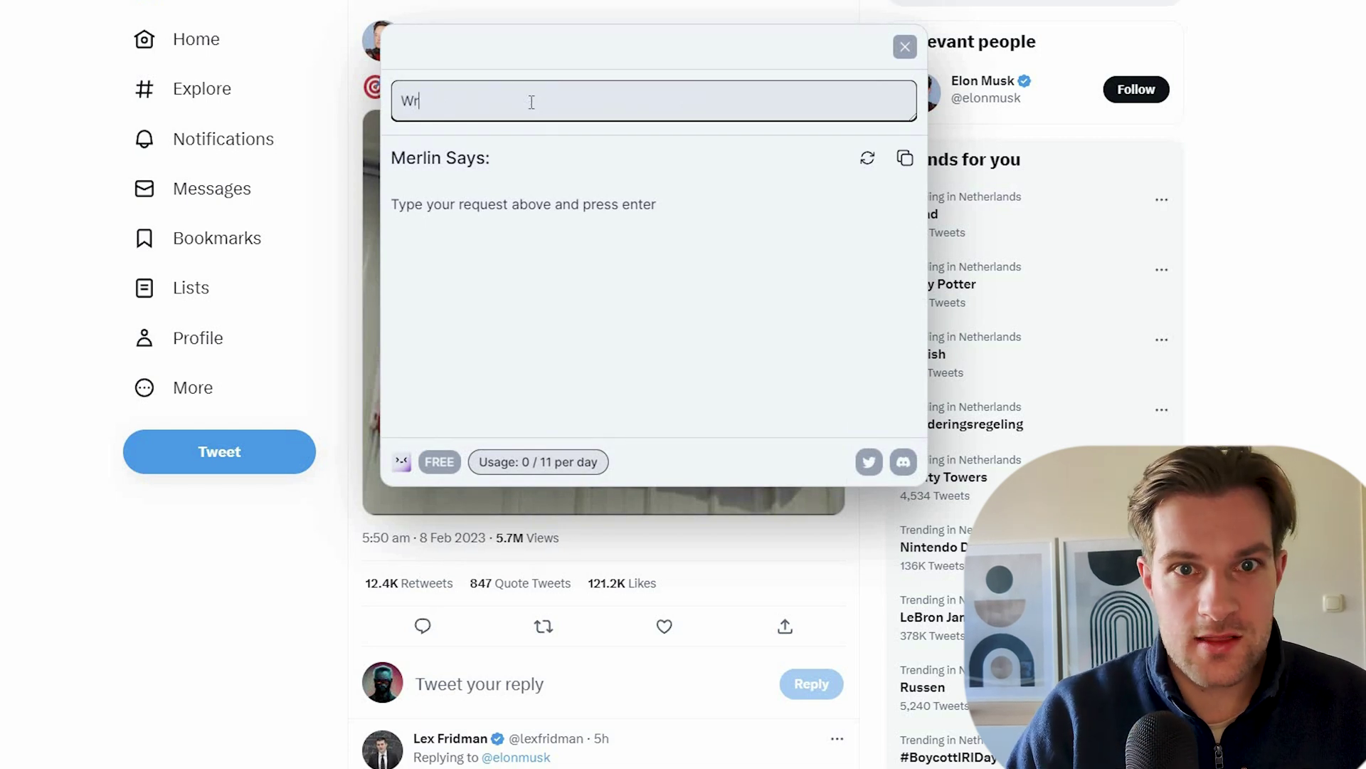
text(ite a witty )
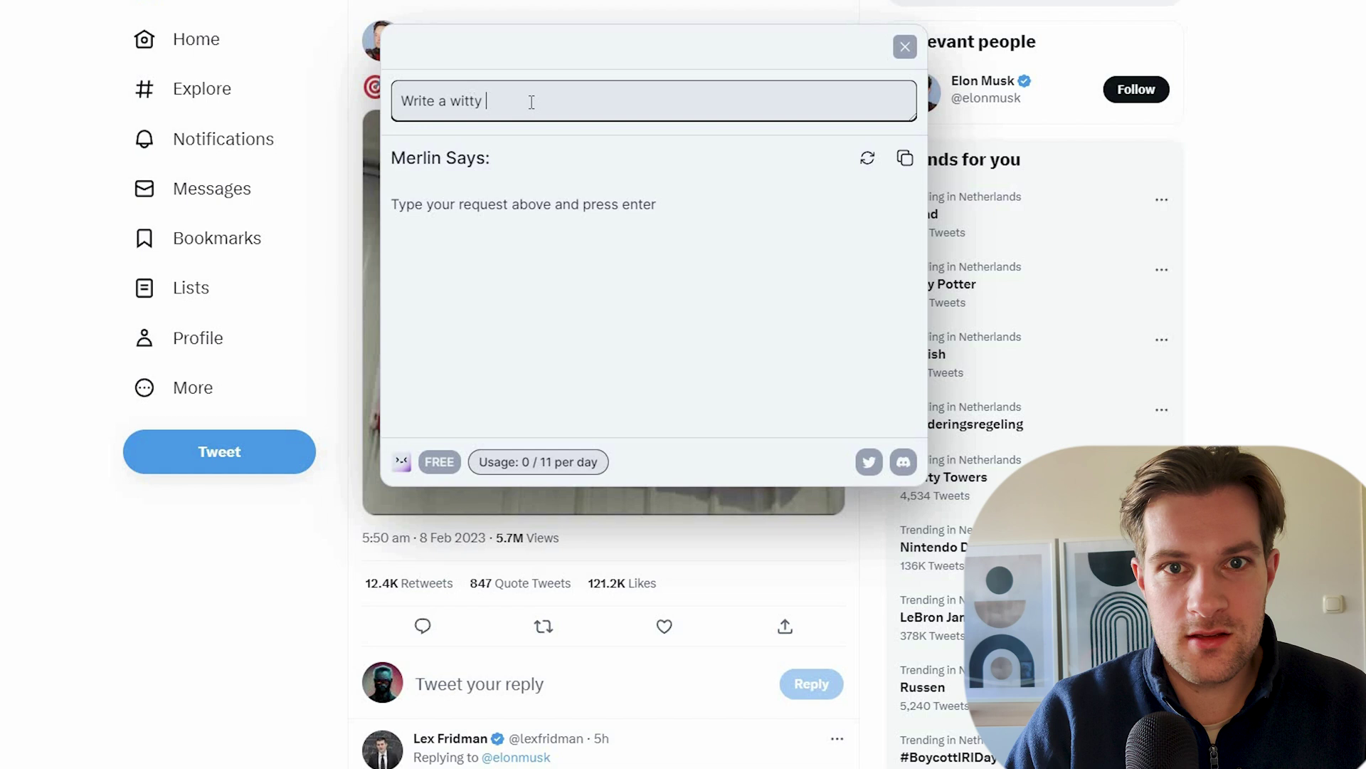
text(twitter response to this)
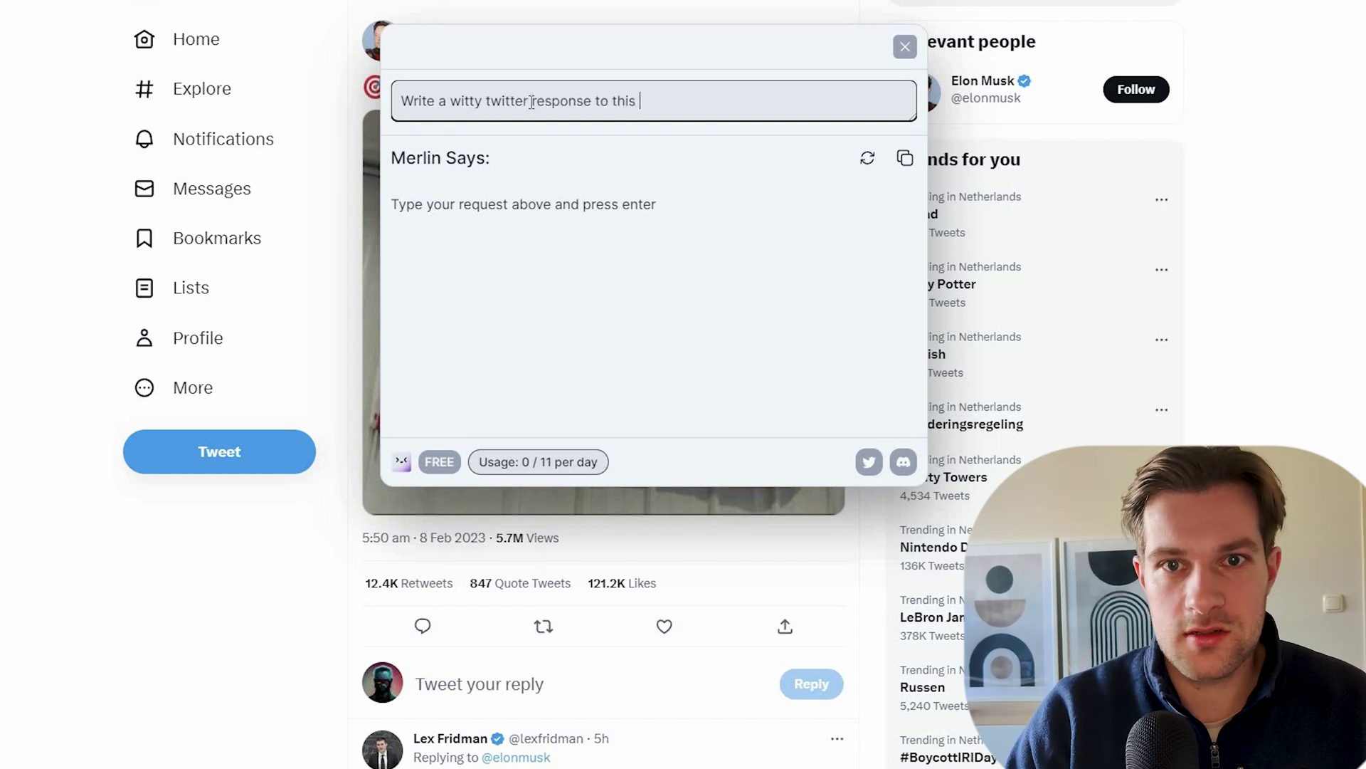
text( post:)
text(we do this not because it is easy but because we thought it would be easy)
key(Return)
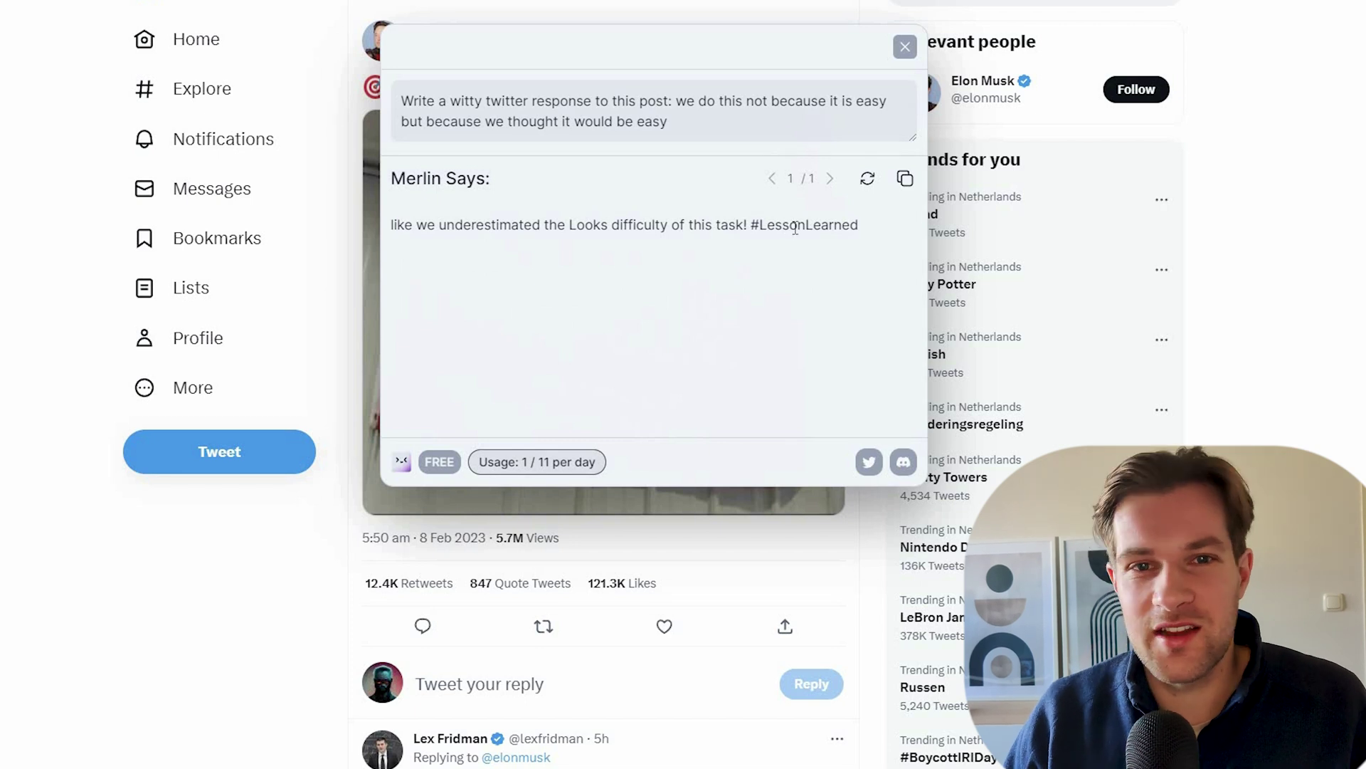
Change 'witty' to 'funny' in the Merlin prompt, regenerate, and point out the 2-of-11 usage count.
double_click(452, 101)
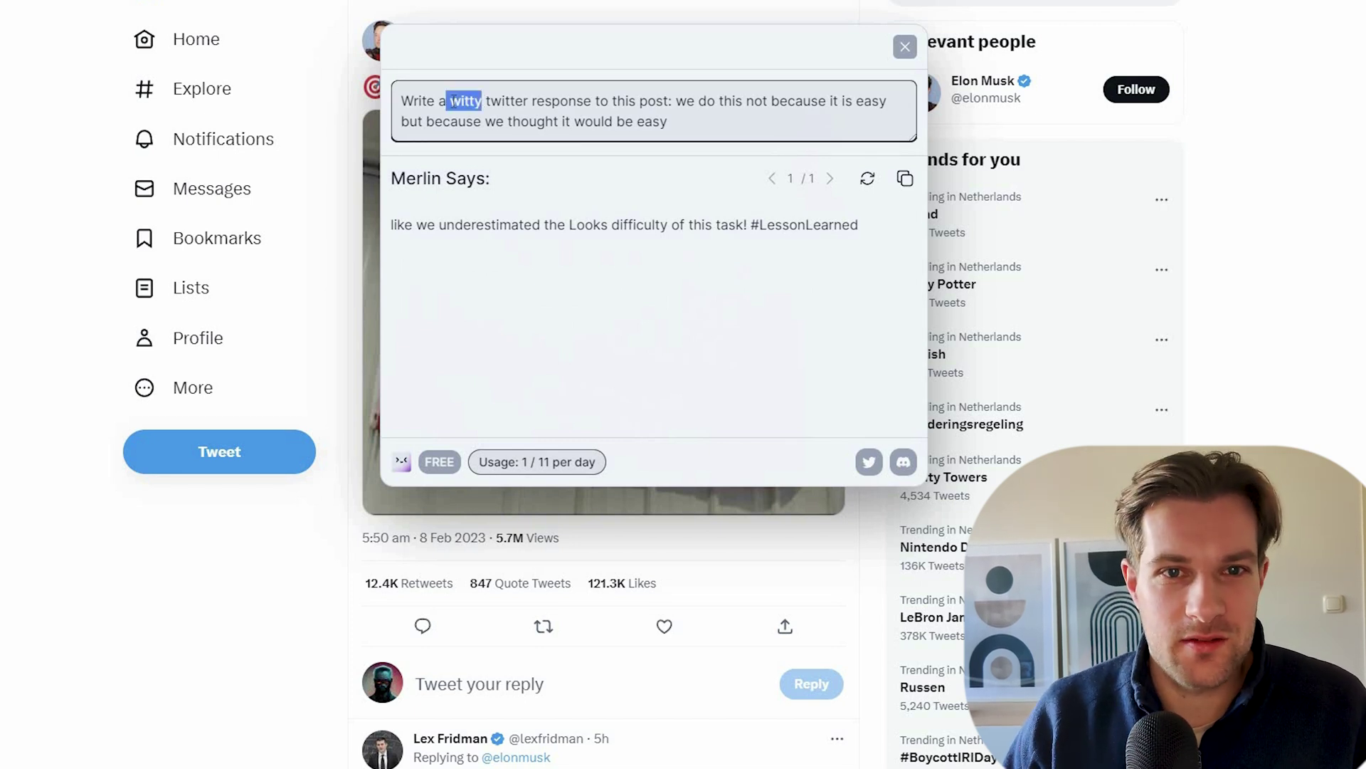
text(funny)
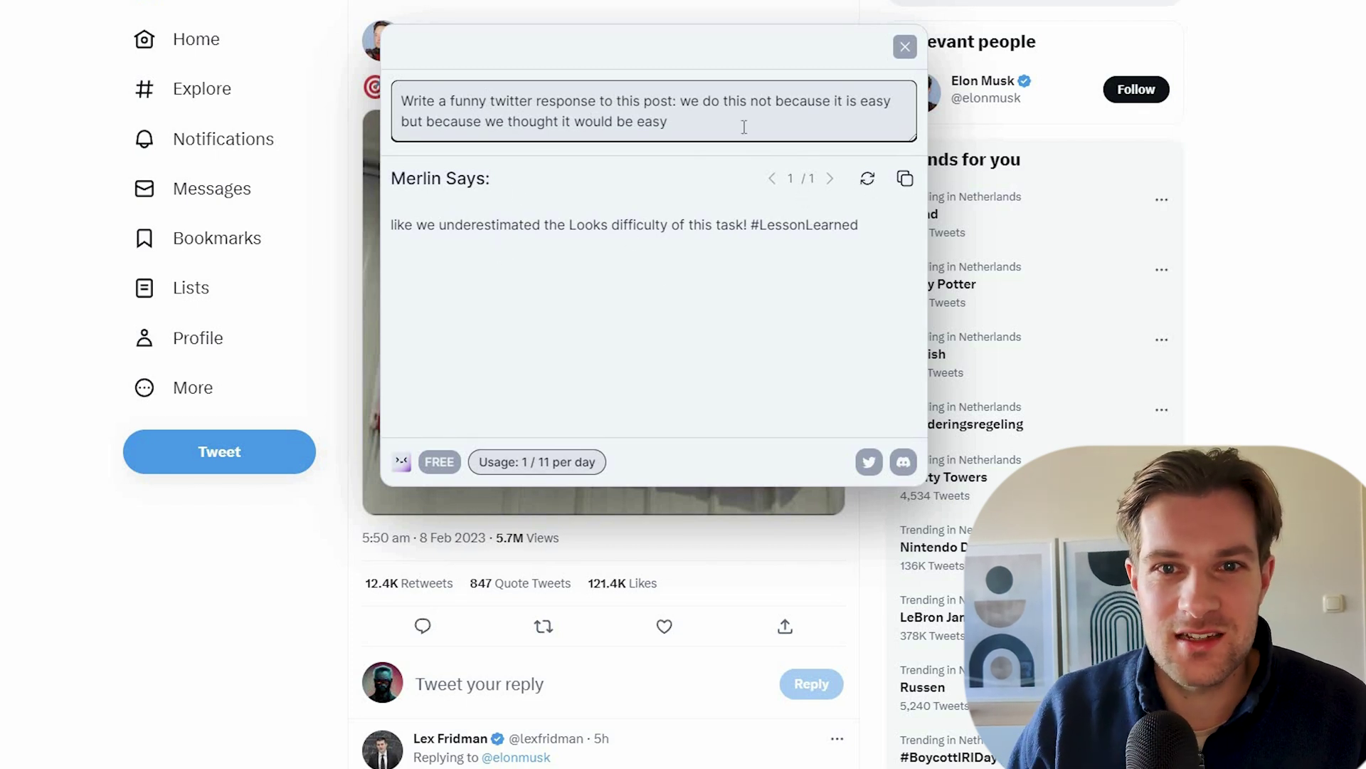
key(Return)
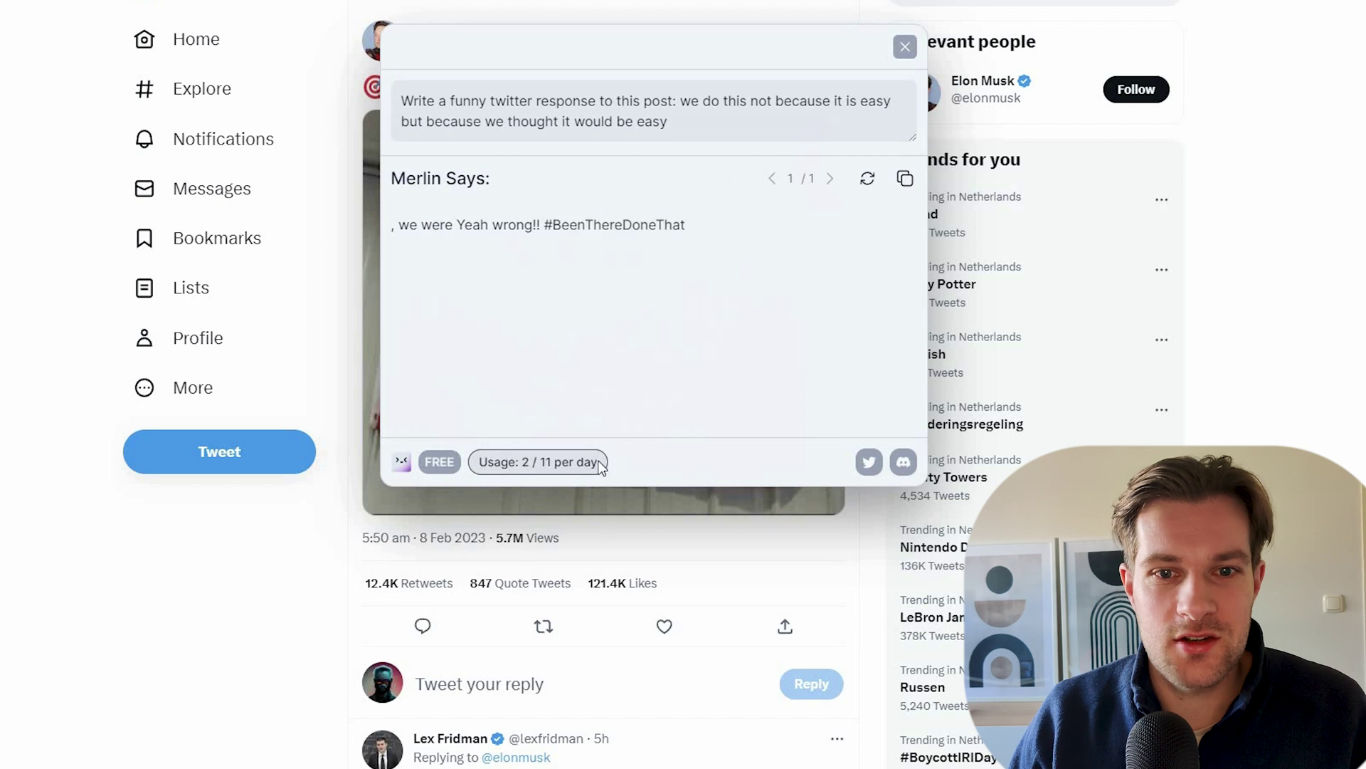
drag(480, 461, 602, 463)
click(527, 459)
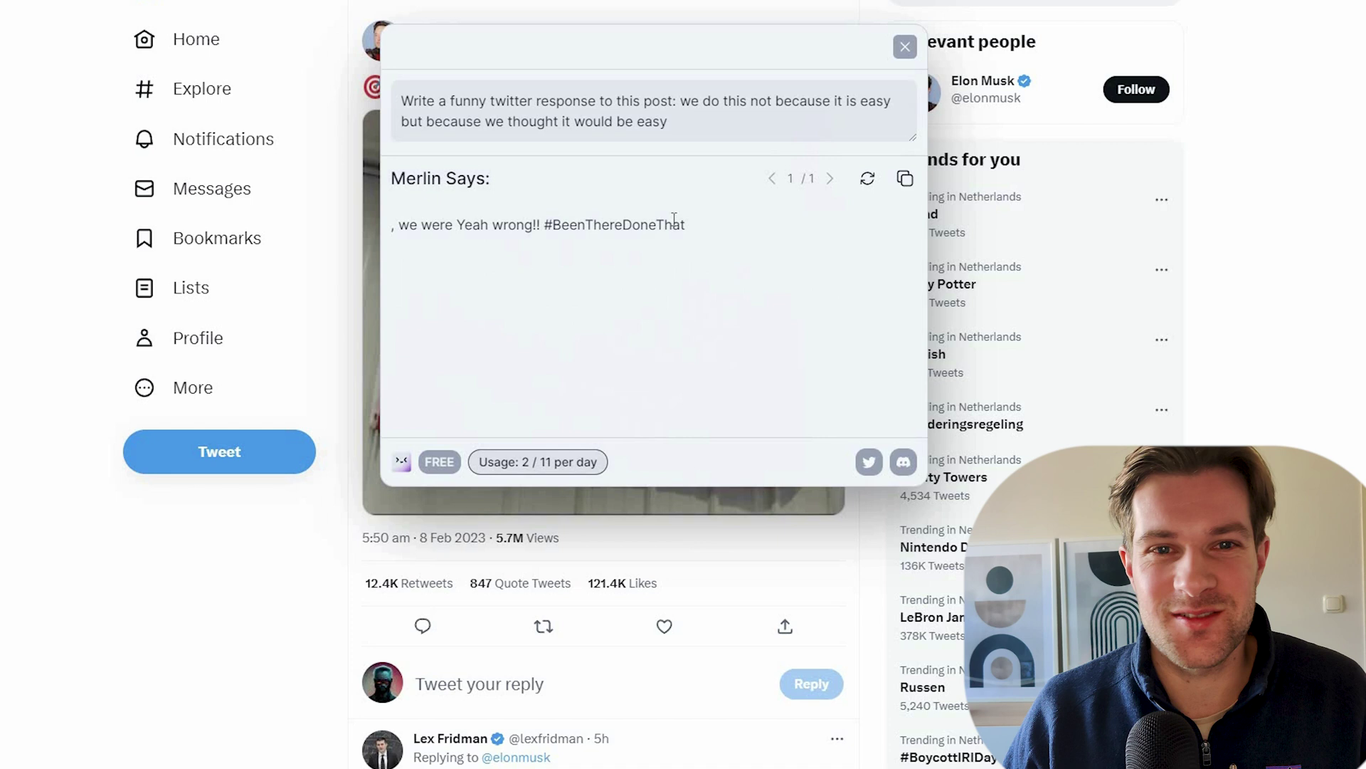
Ask Merlin for a tweet about the cool extension merlin, then regenerate after the high-usage error.
click(675, 107)
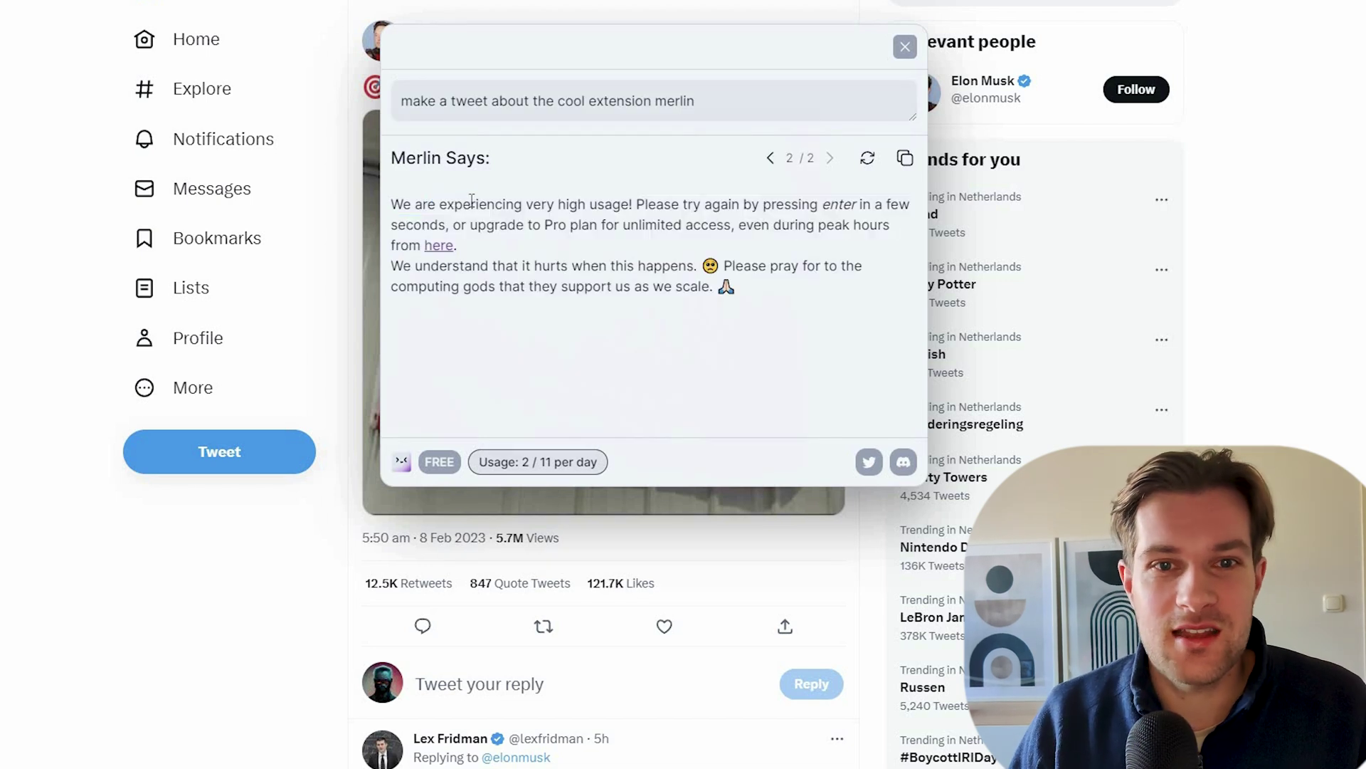
drag(811, 292, 864, 165)
click(867, 157)
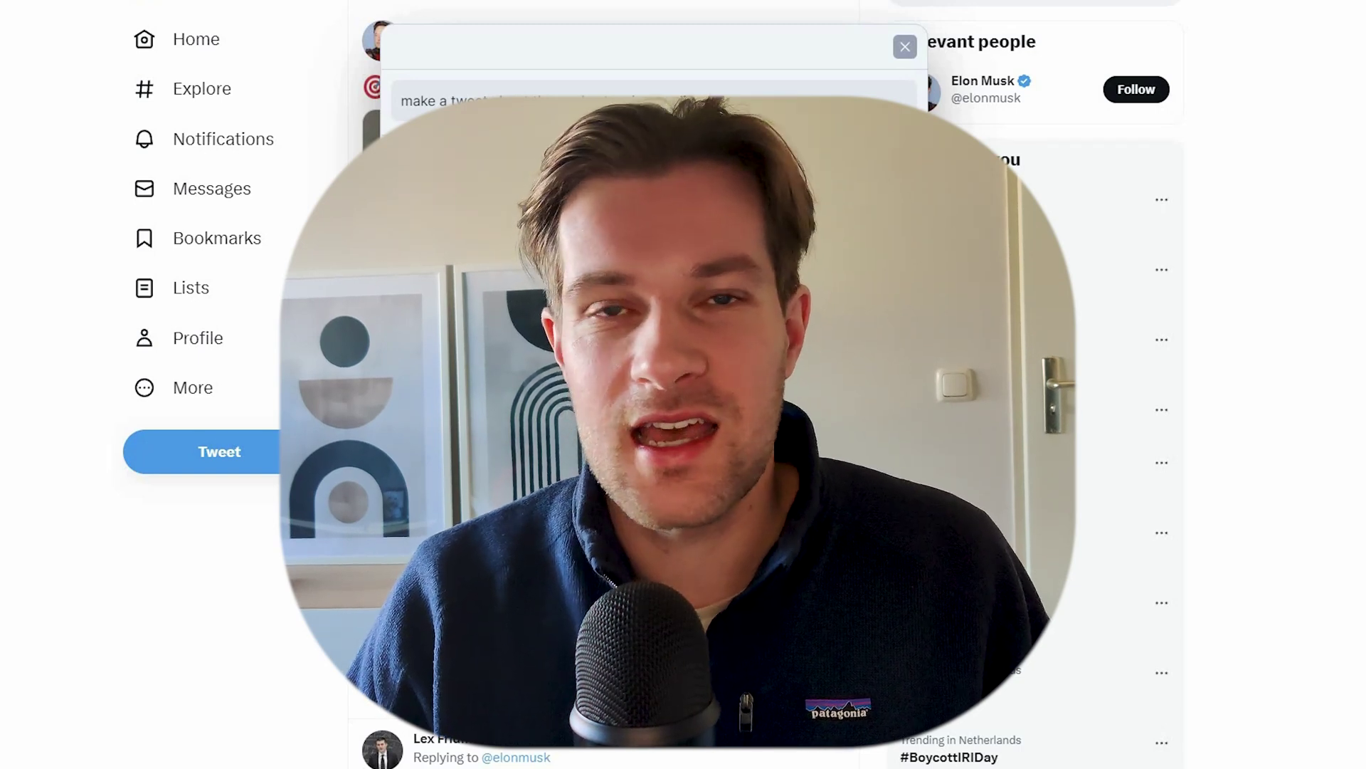
Place the cursor in Merlin's prompt box on Twitter.
click(470, 101)
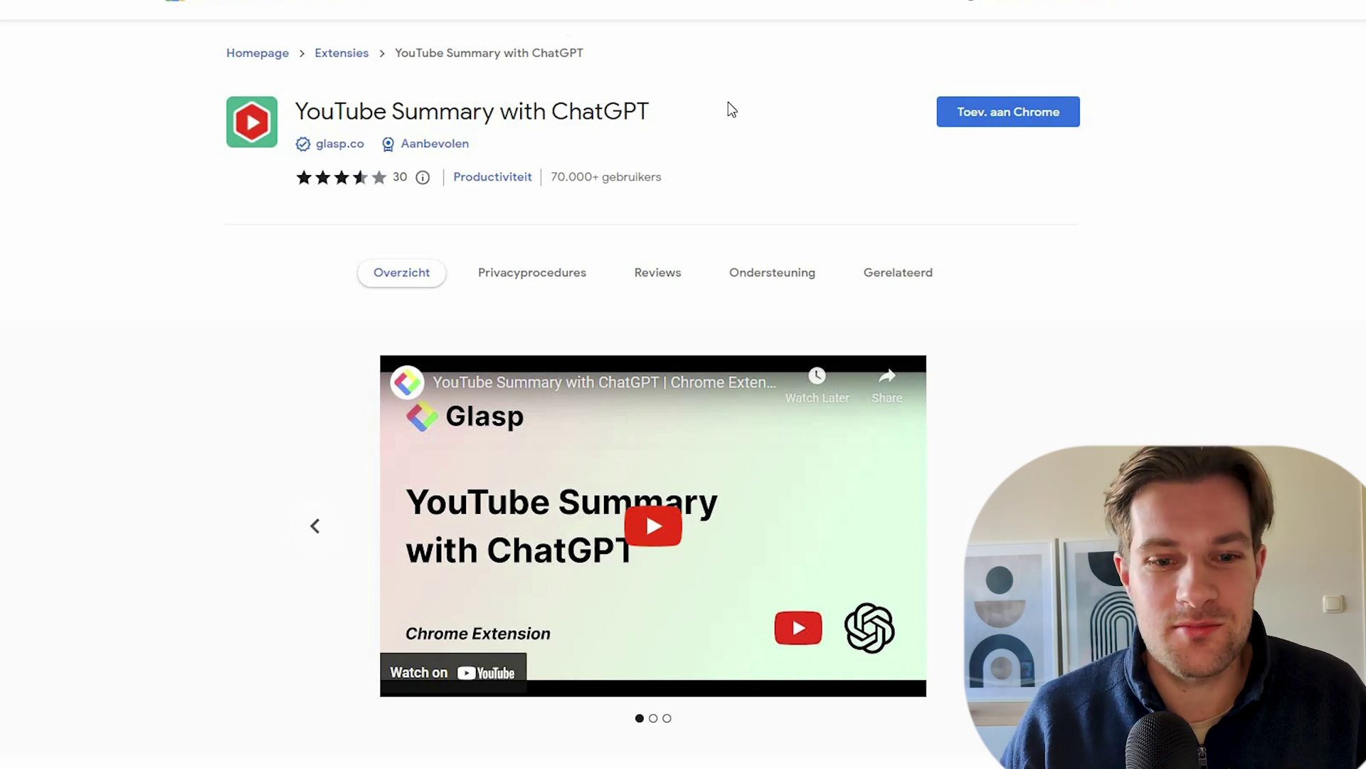
Add YouTube Summary with ChatGPT to Chrome from its Web Store listing.
click(1022, 122)
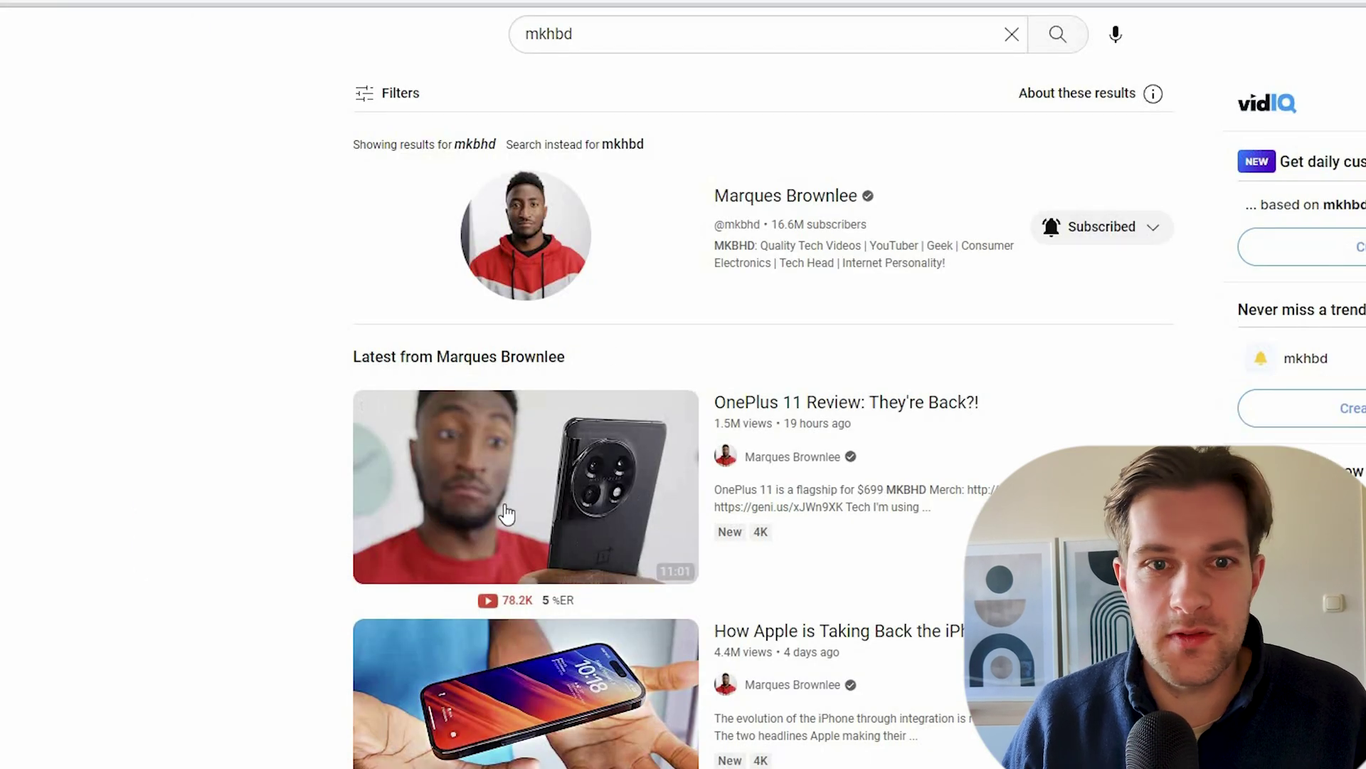
Open the OnePlus 11 review video and scroll its timestamped transcript, returning to 00:00.
click(838, 409)
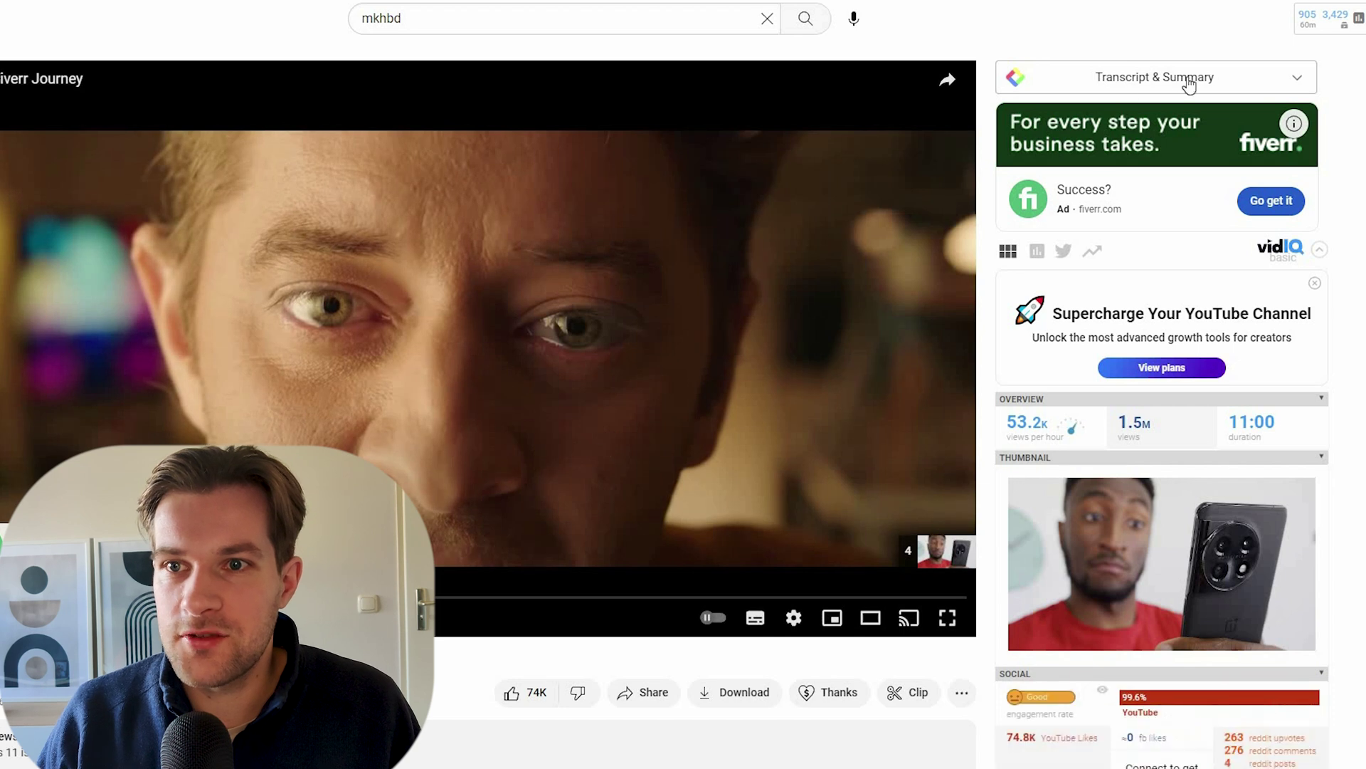
click(1224, 76)
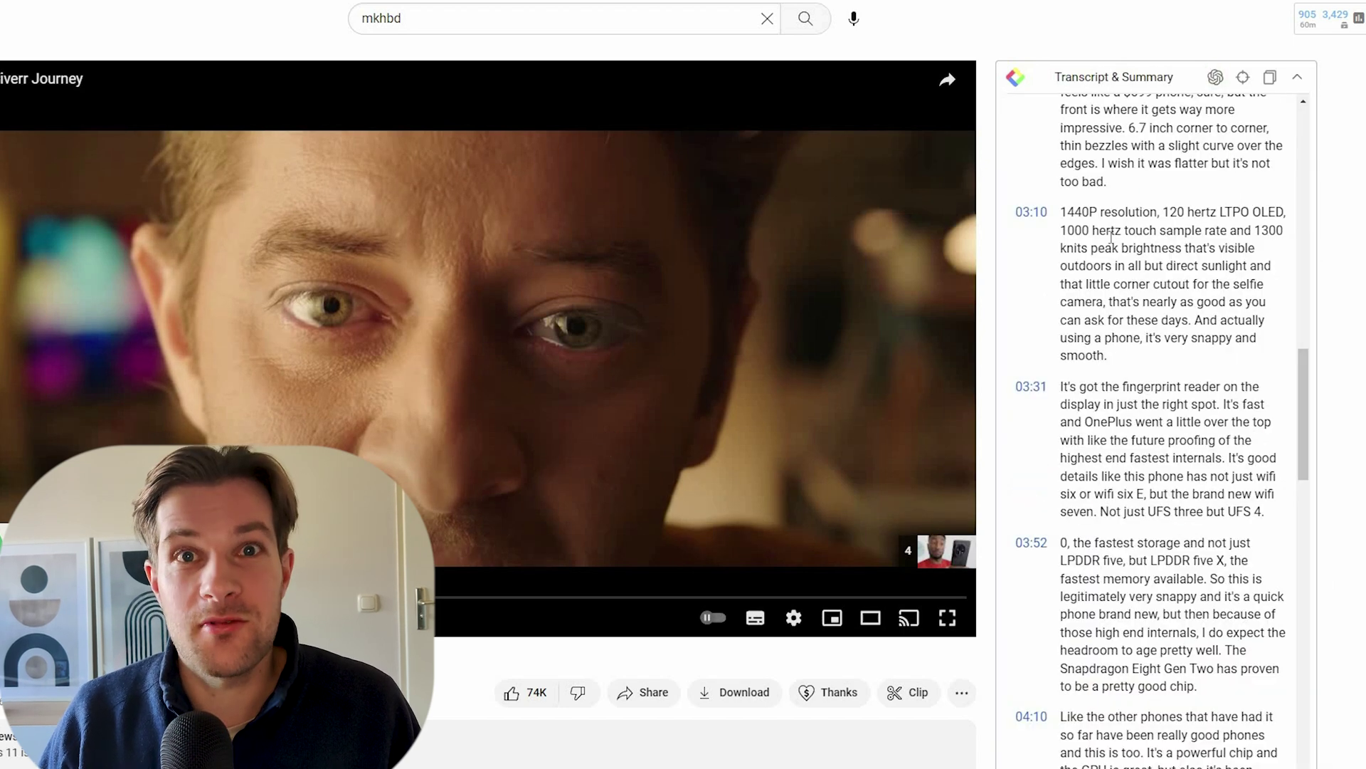
scroll(1132, 272, down, 5)
scroll(1132, 272, down, 15)
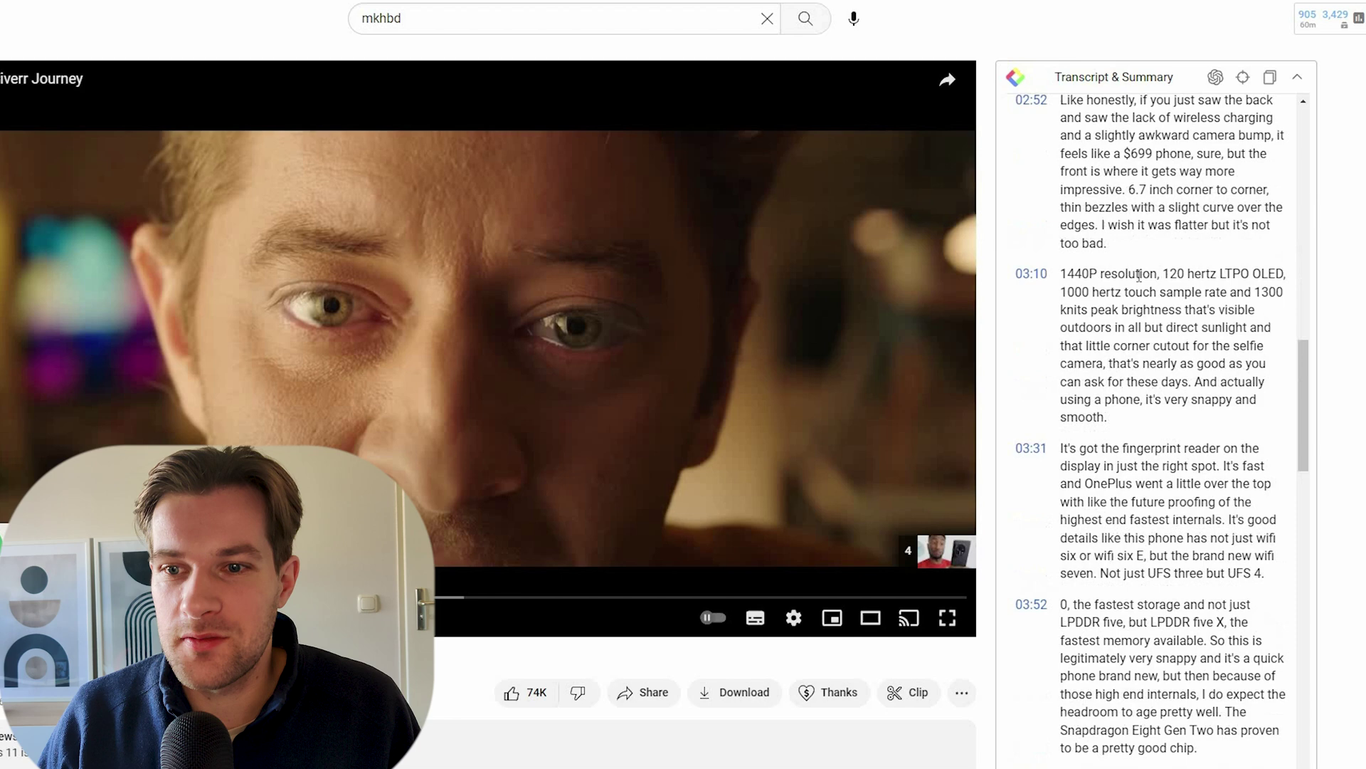
drag(1276, 479, 1274, 584)
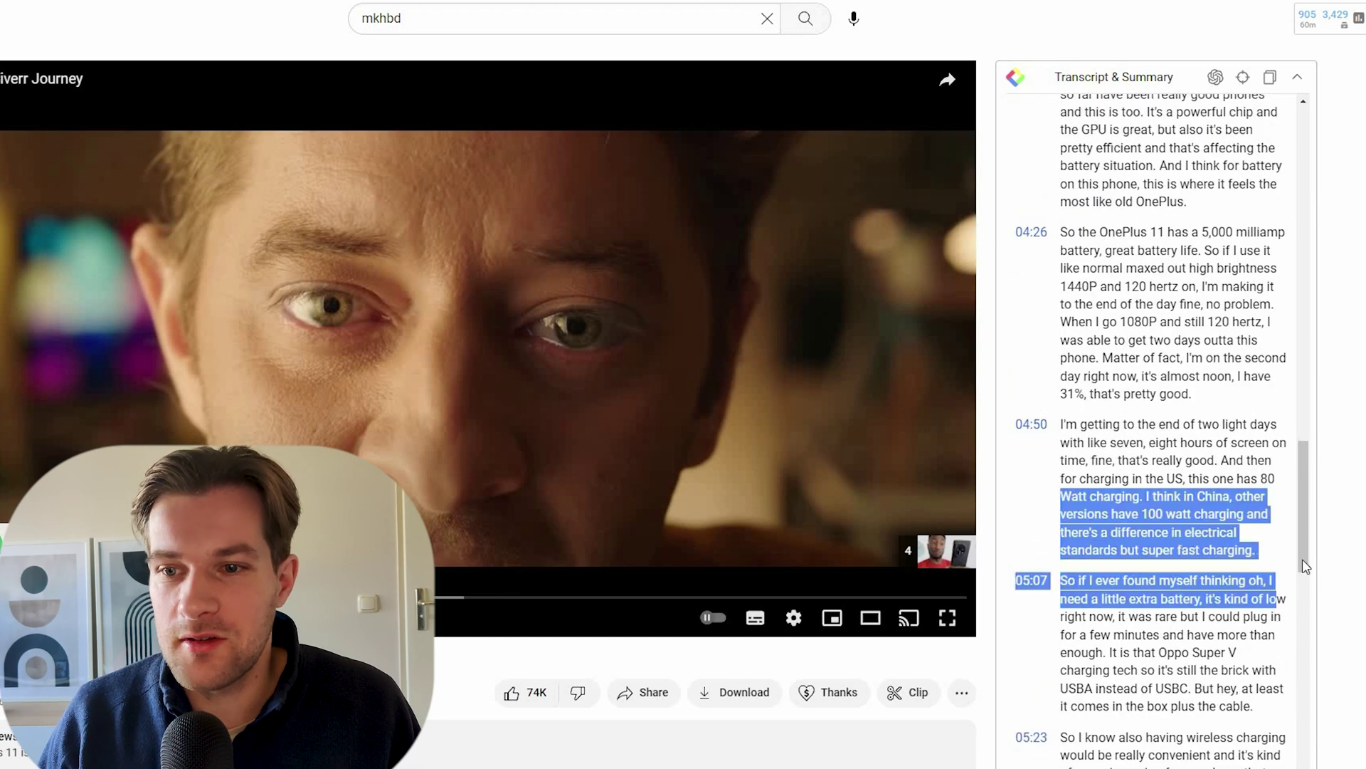
scroll(1251, 442, down, 20)
click(1243, 77)
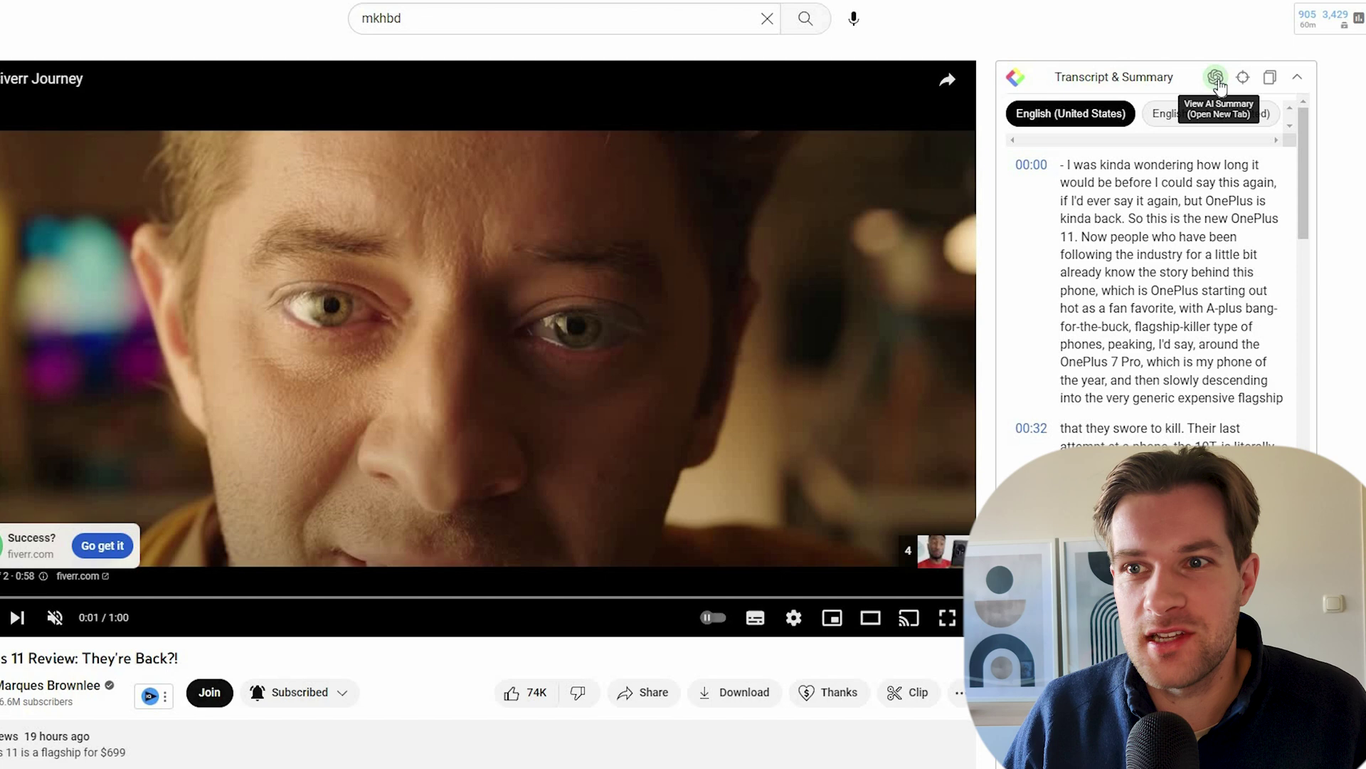
Send the video transcript to ChatGPT for a 'Video Summary:' using View AI Summary.
click(1217, 78)
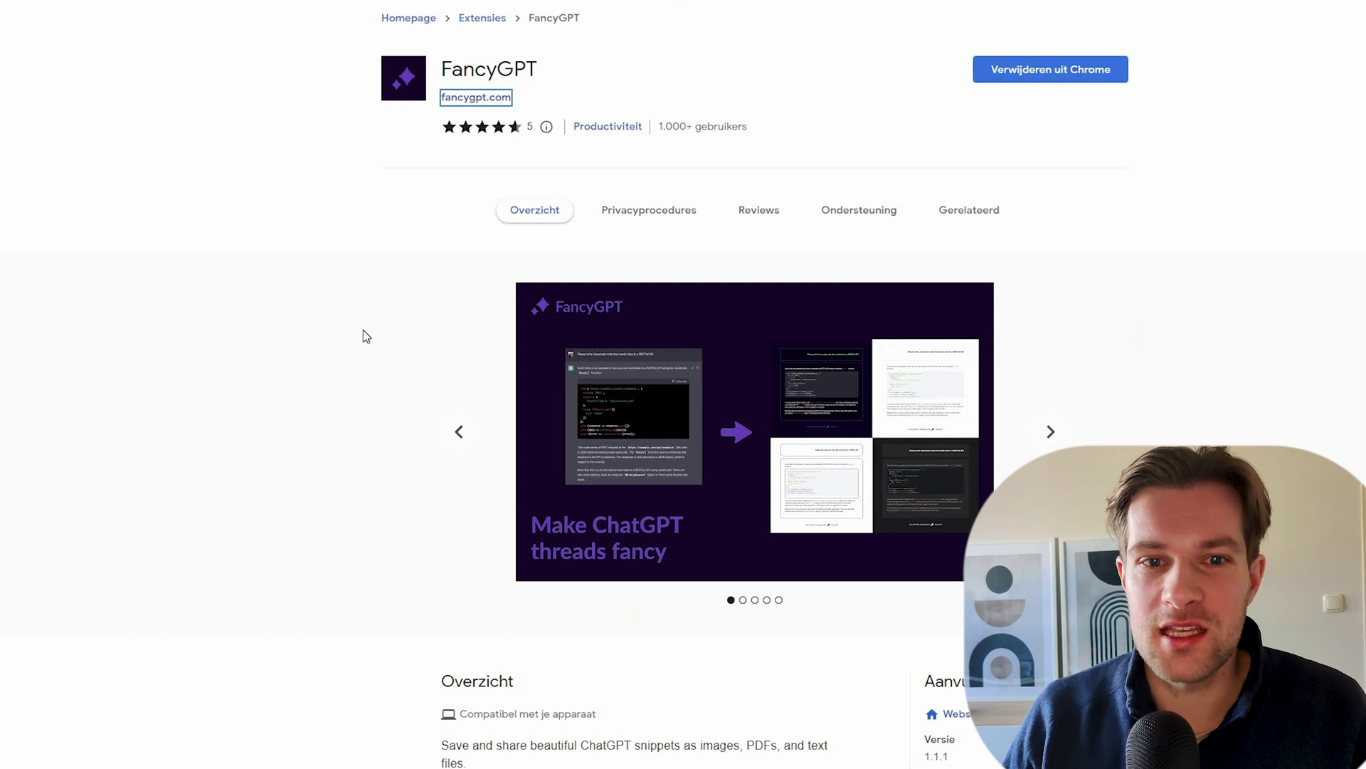
Scroll down the FancyGPT Chrome Web Store listing.
scroll(363, 336, down, 6)
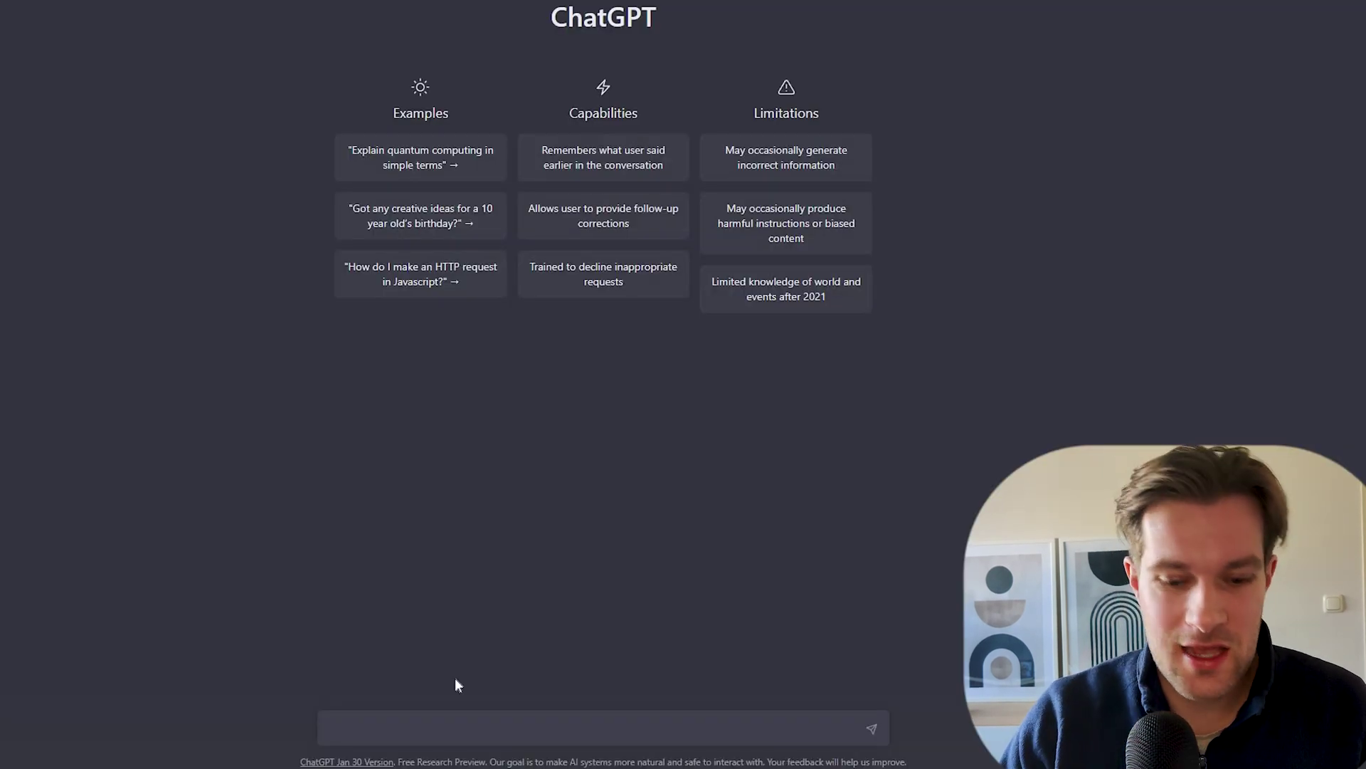
Chat 'hi how are yo doing' with ChatGPT, then open the FancyGPT extension popup.
text(hi how ar)
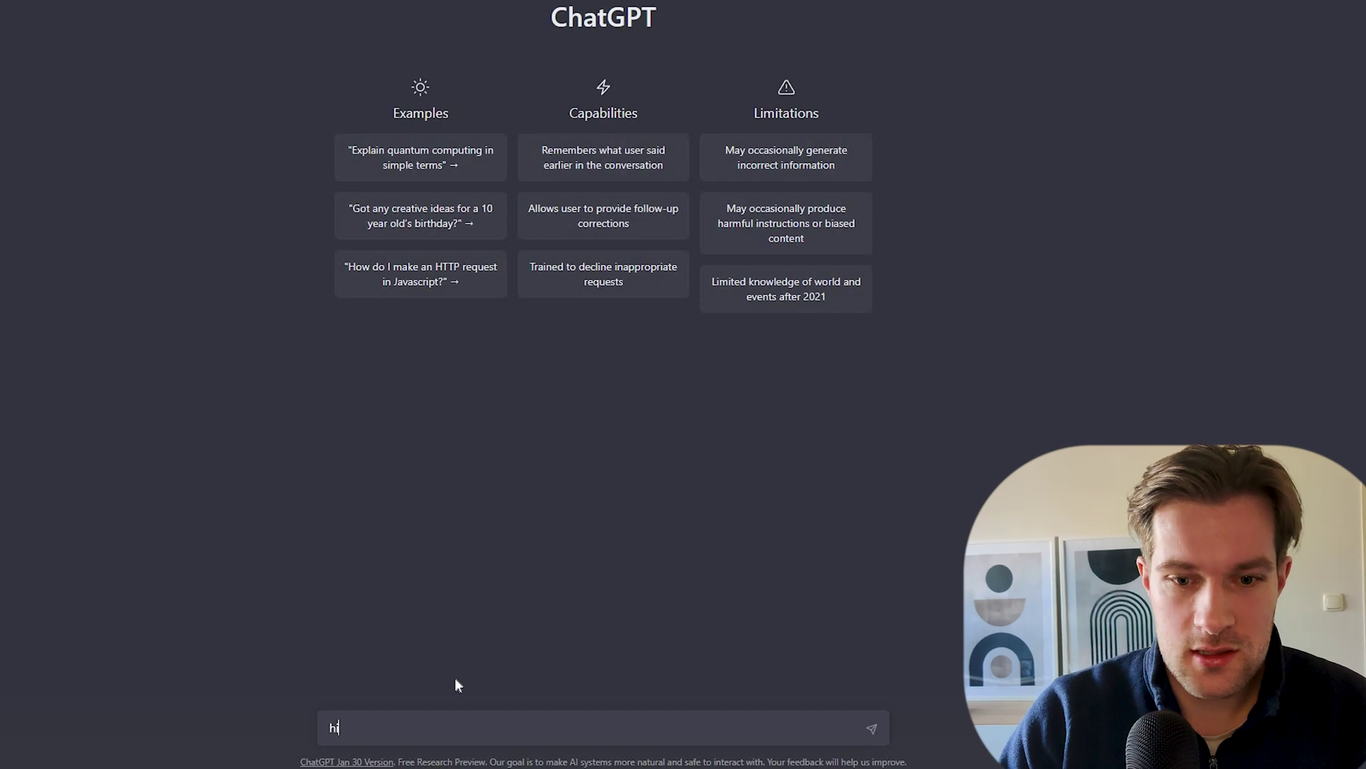
text(e yo do)
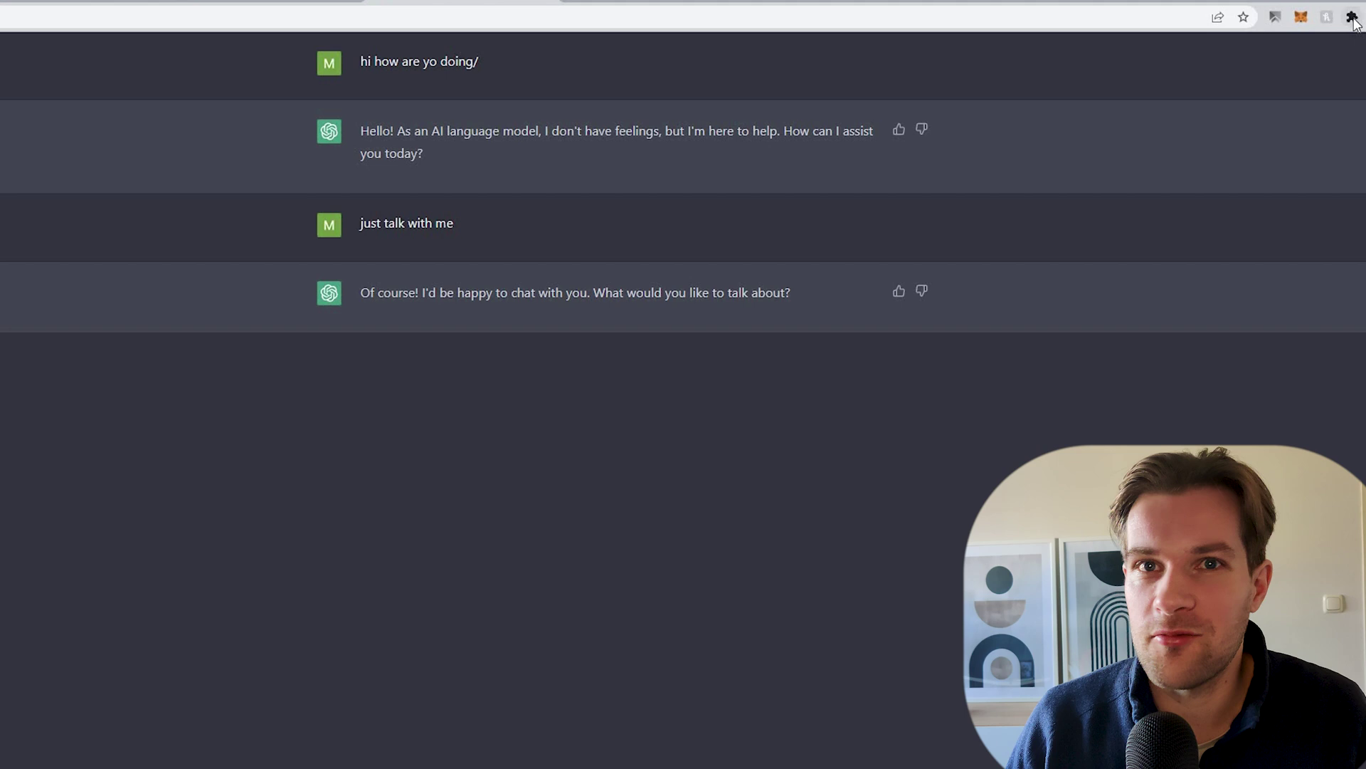
click(1352, 18)
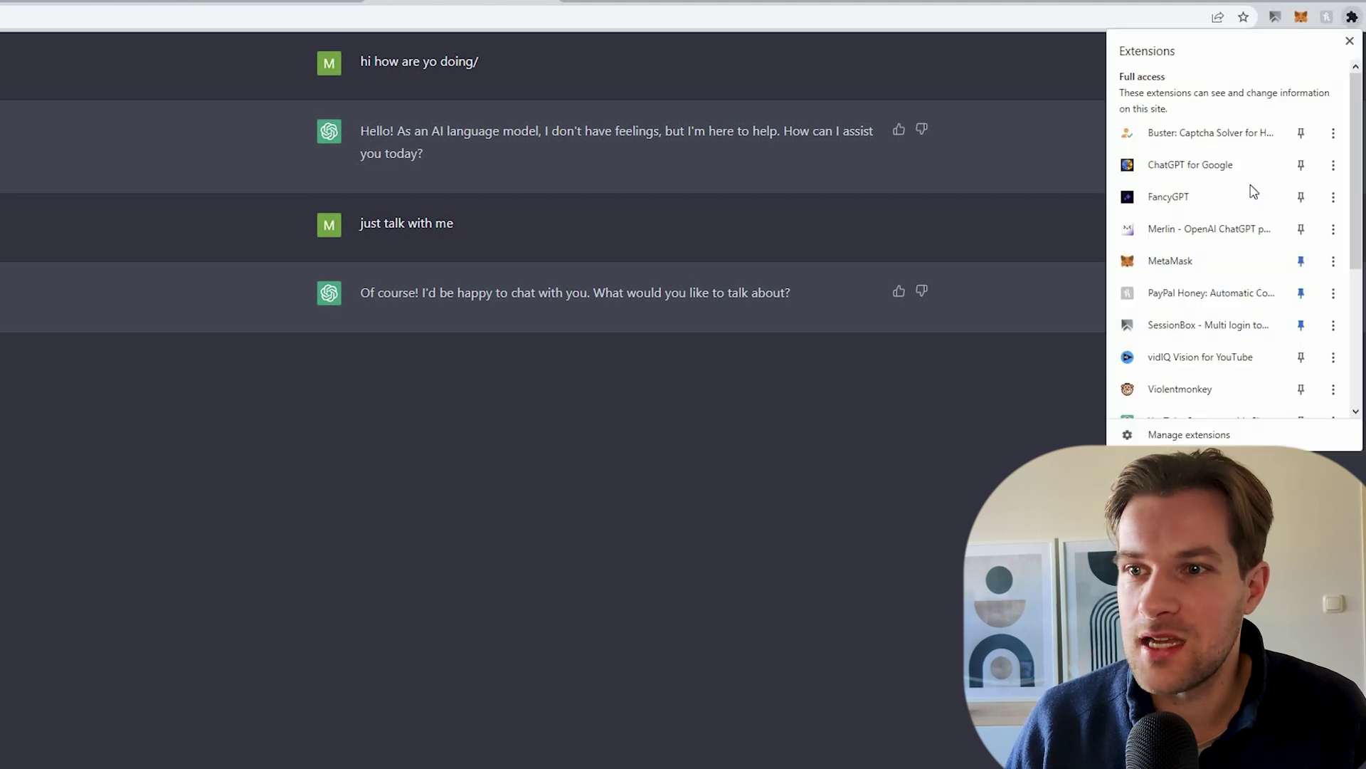
click(1176, 197)
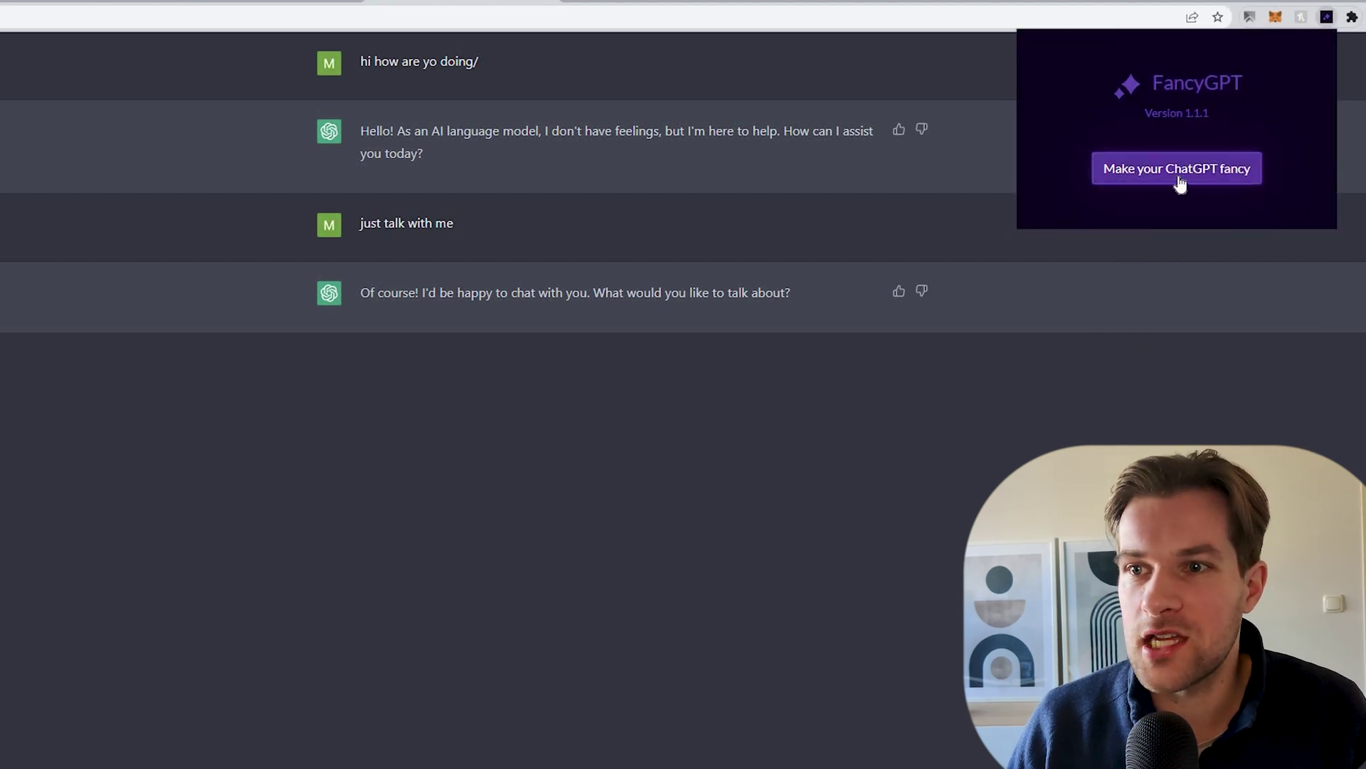
Open the chat in FancyGPT's styling page and try the Sketch, Dark and Light styles.
click(1220, 173)
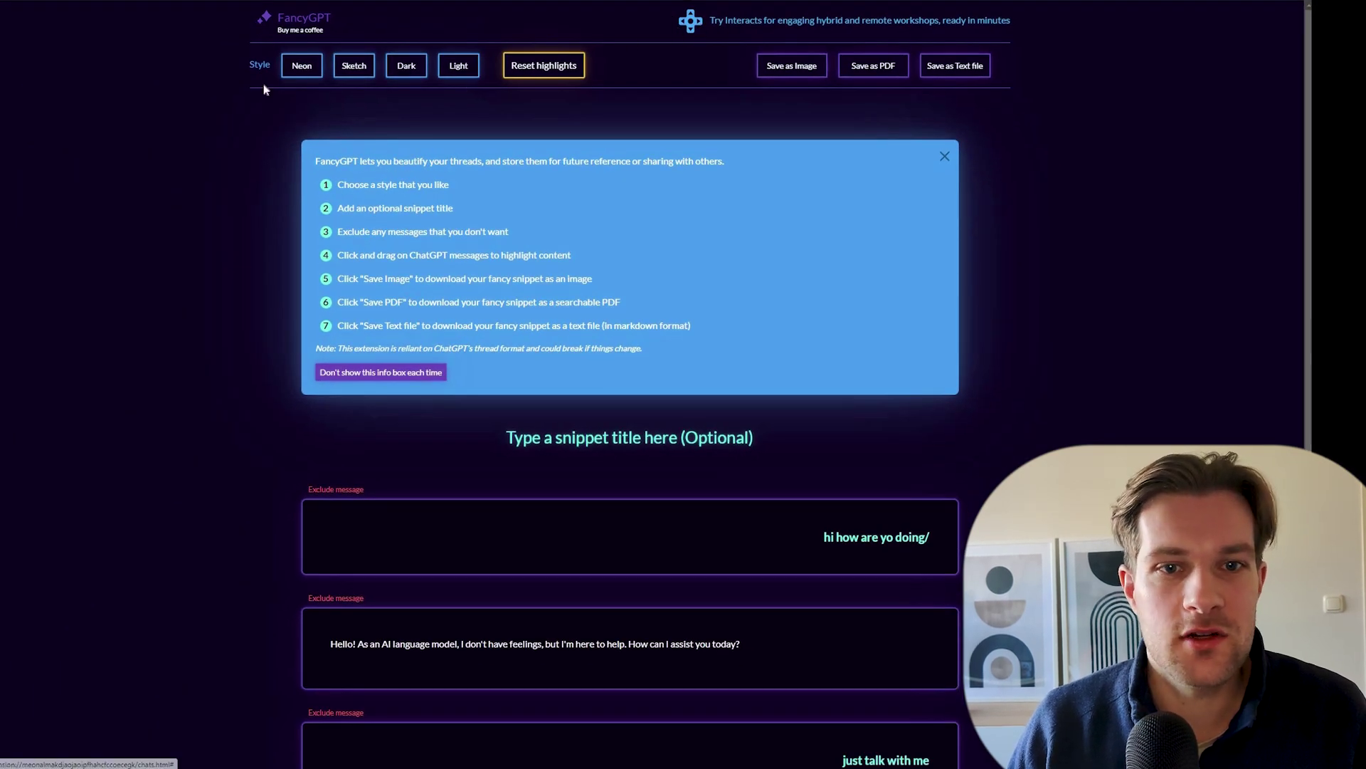
click(305, 66)
click(354, 66)
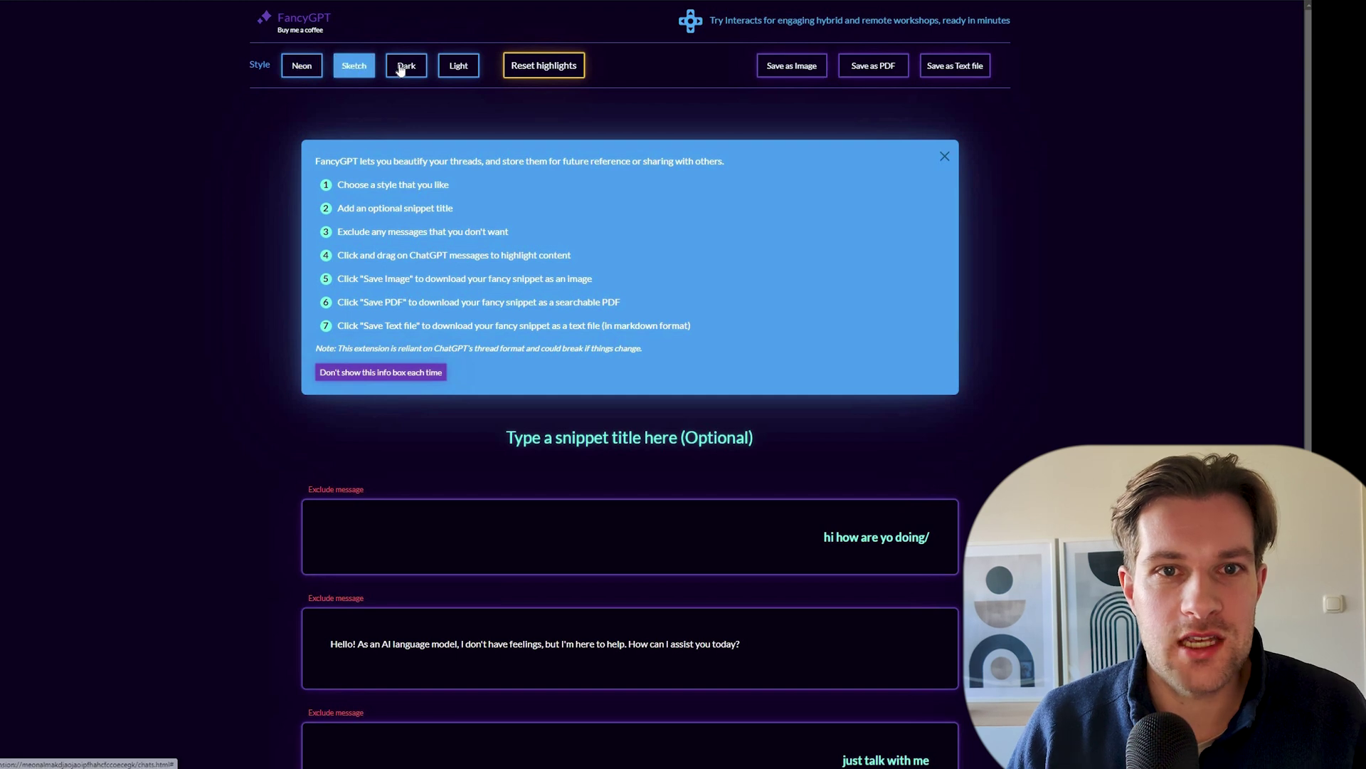
click(458, 66)
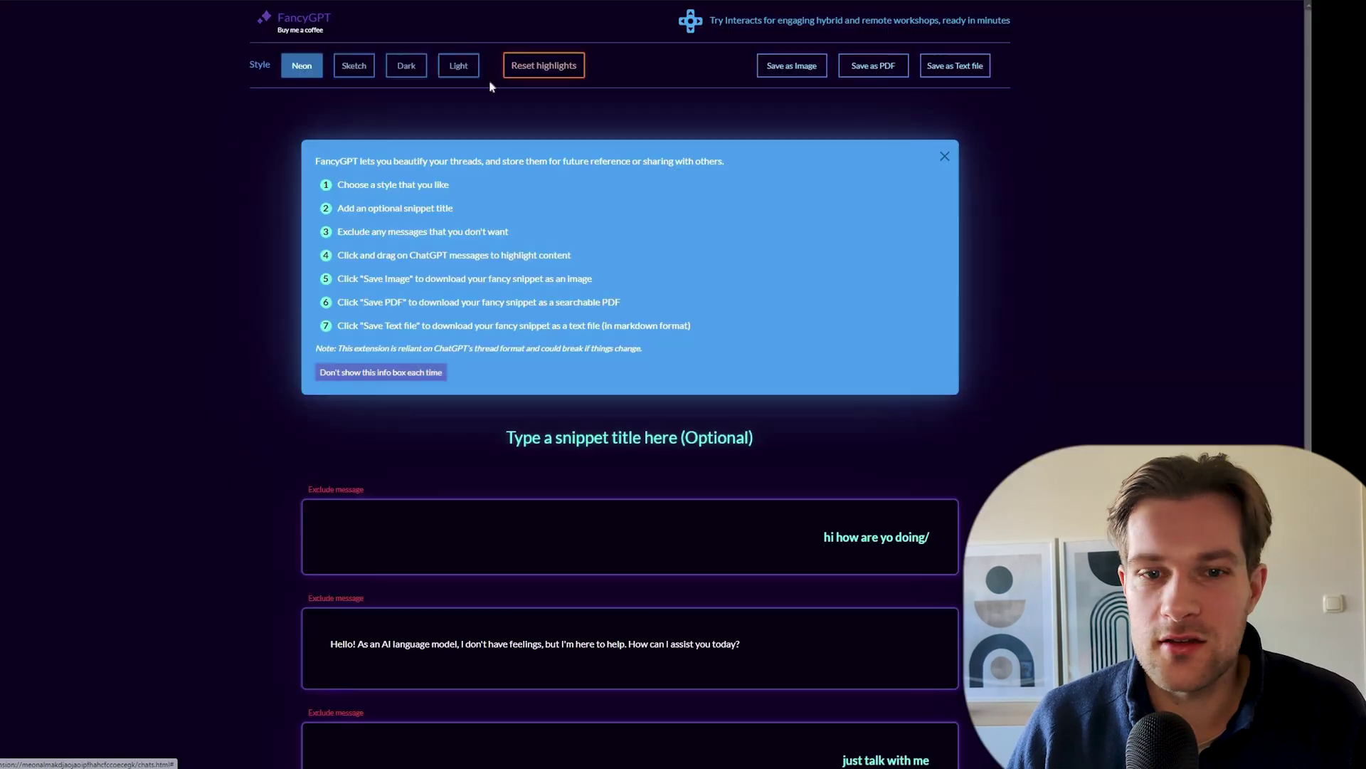
scroll(802, 200, down, 3)
click(802, 200)
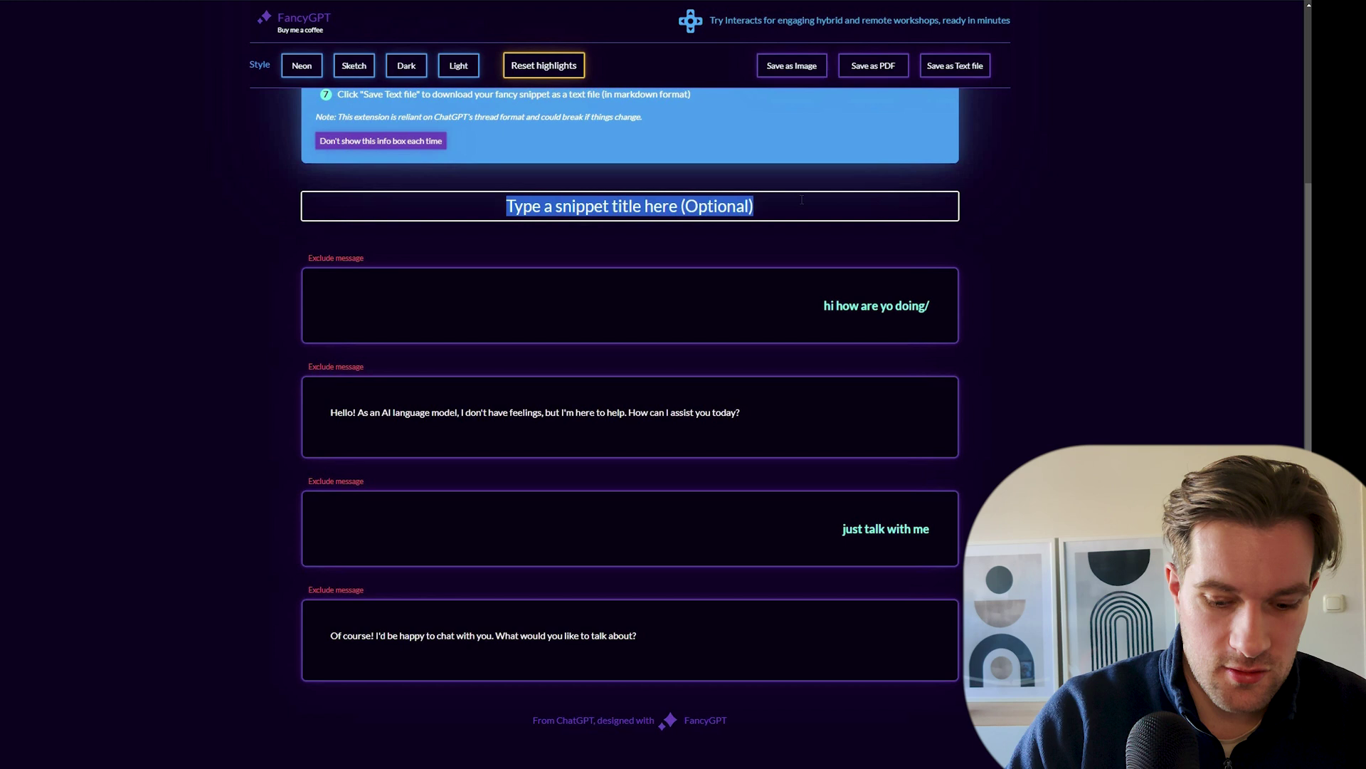
Replace the placeholder snippet title with 'Conversation with bot'.
key(ctrl+a)
text(Conversa)
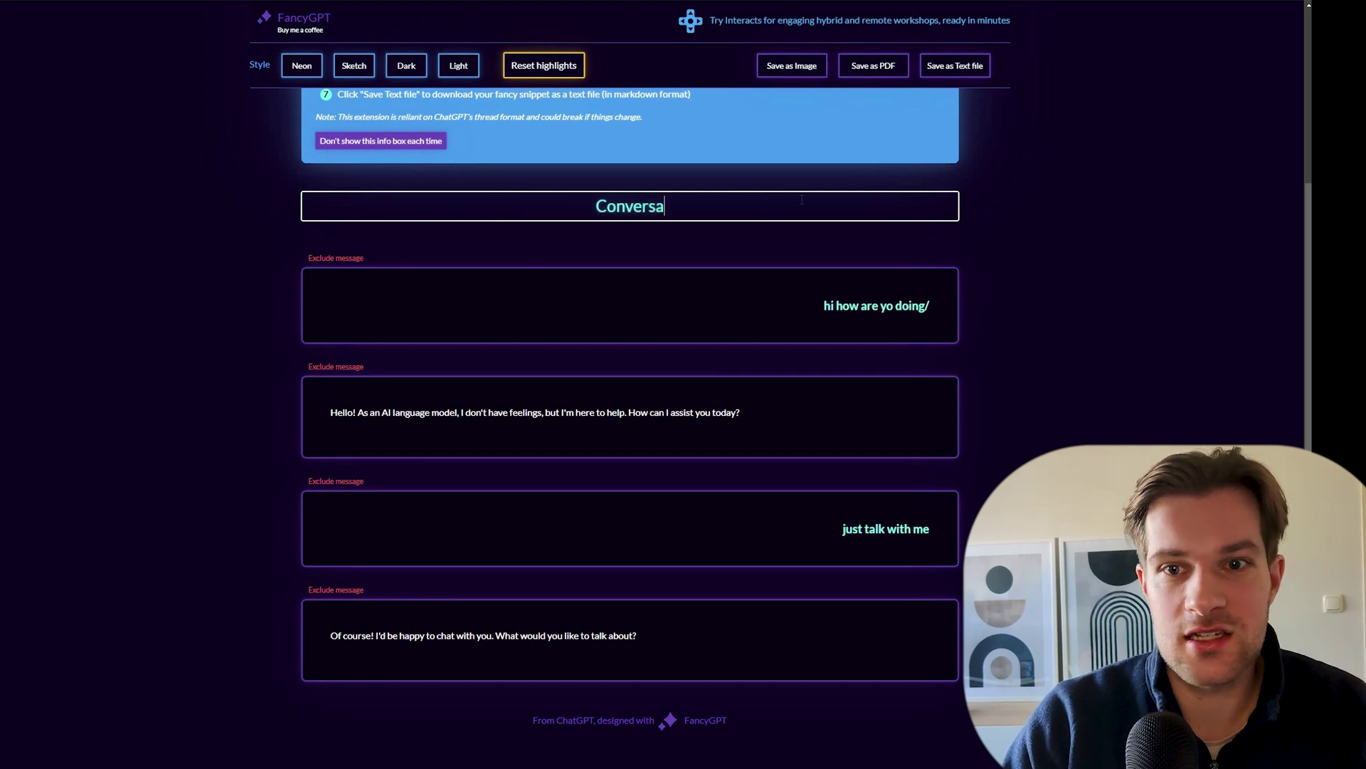
text(tion with bot)
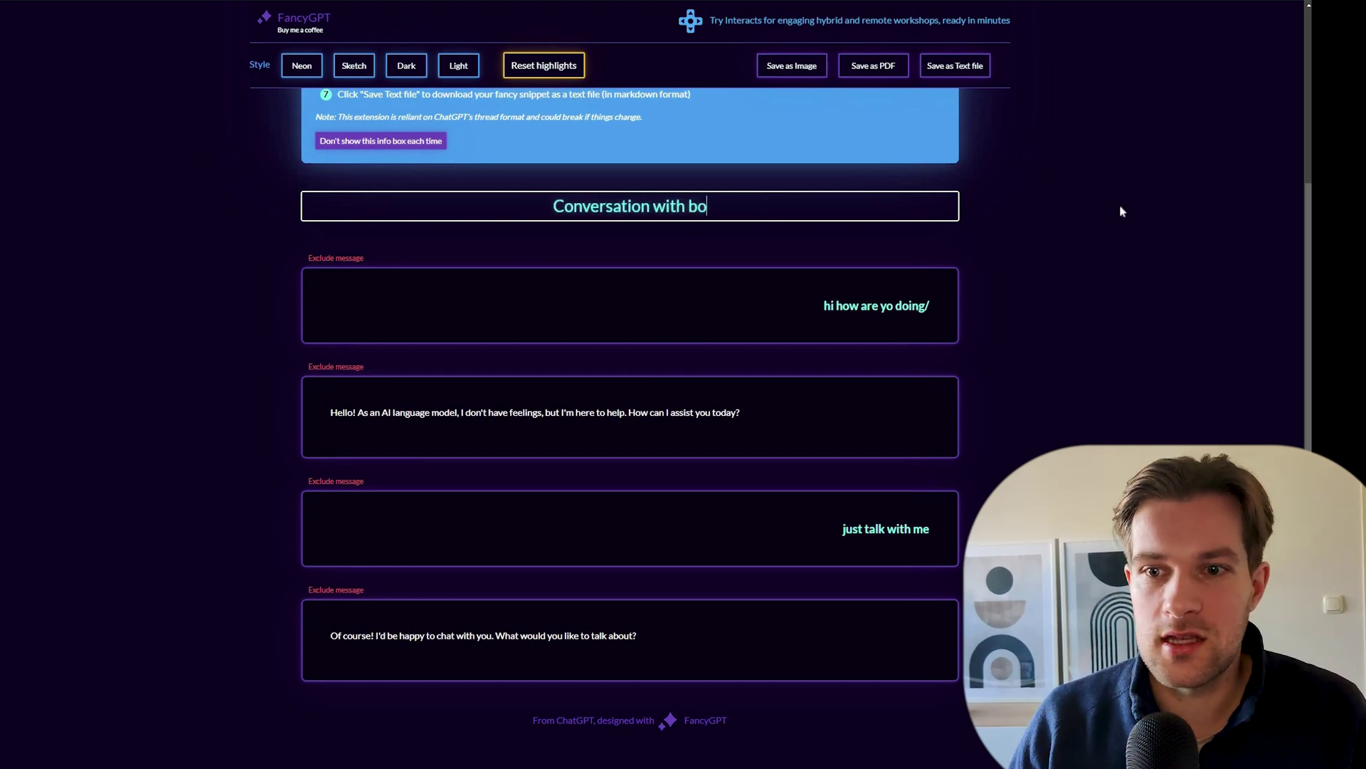
click(690, 244)
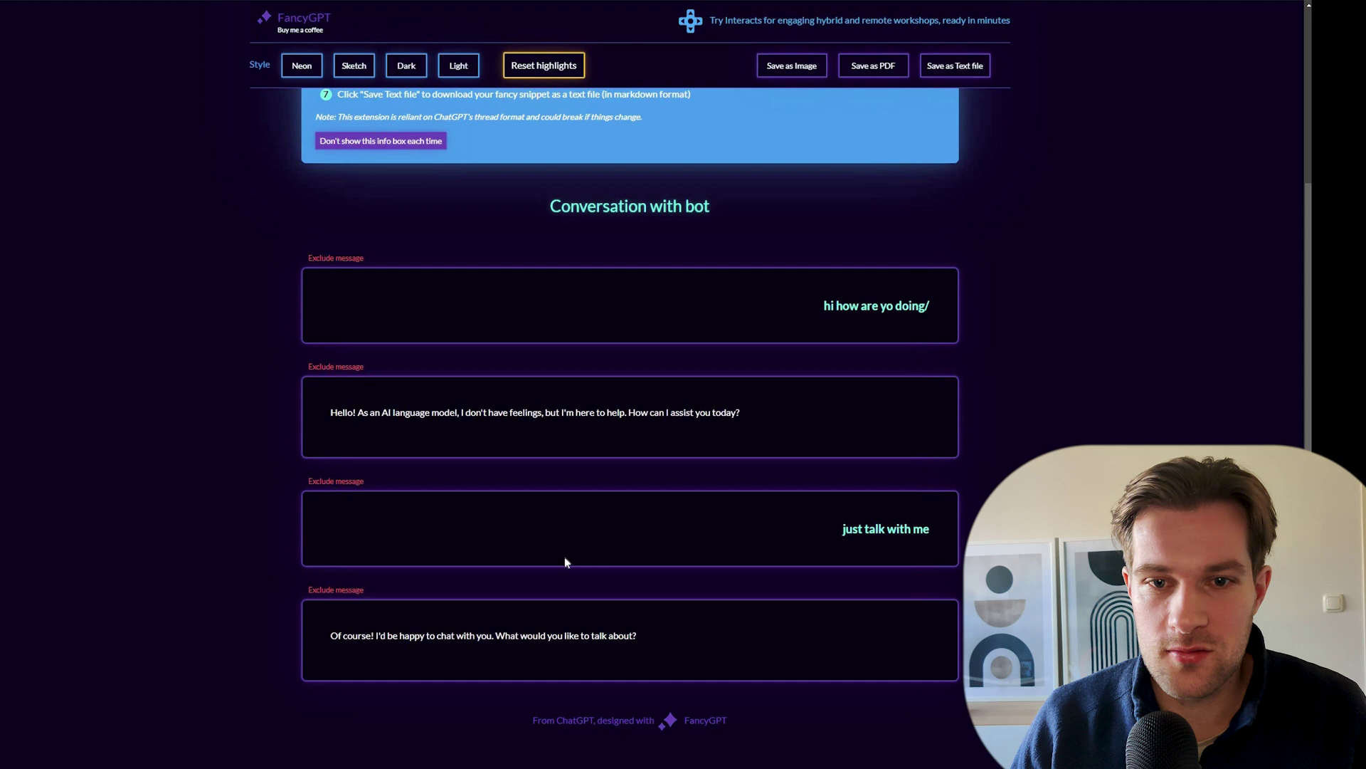
scroll(565, 557, up, 1)
scroll(567, 409, up, 1)
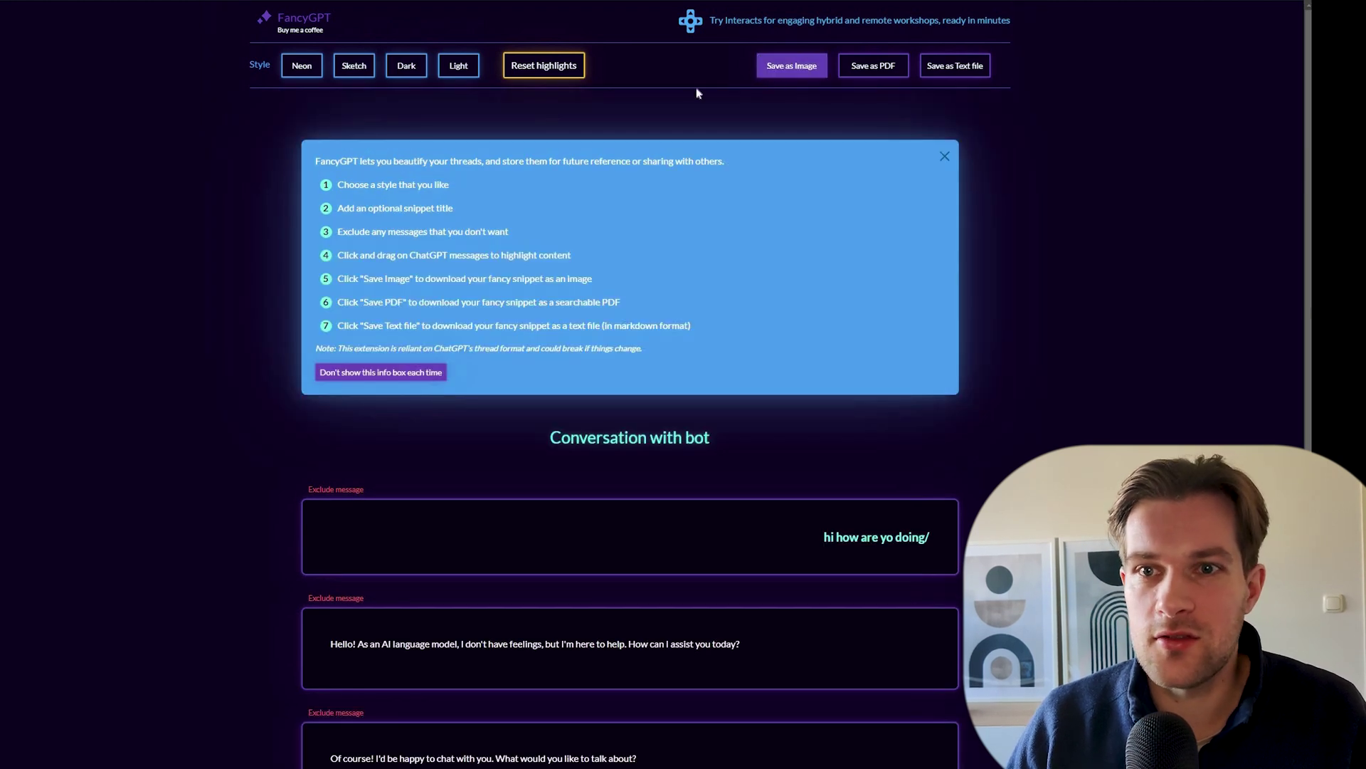
Save the snippet as an image, then switch through Light, Neon and Sketch styles.
click(787, 65)
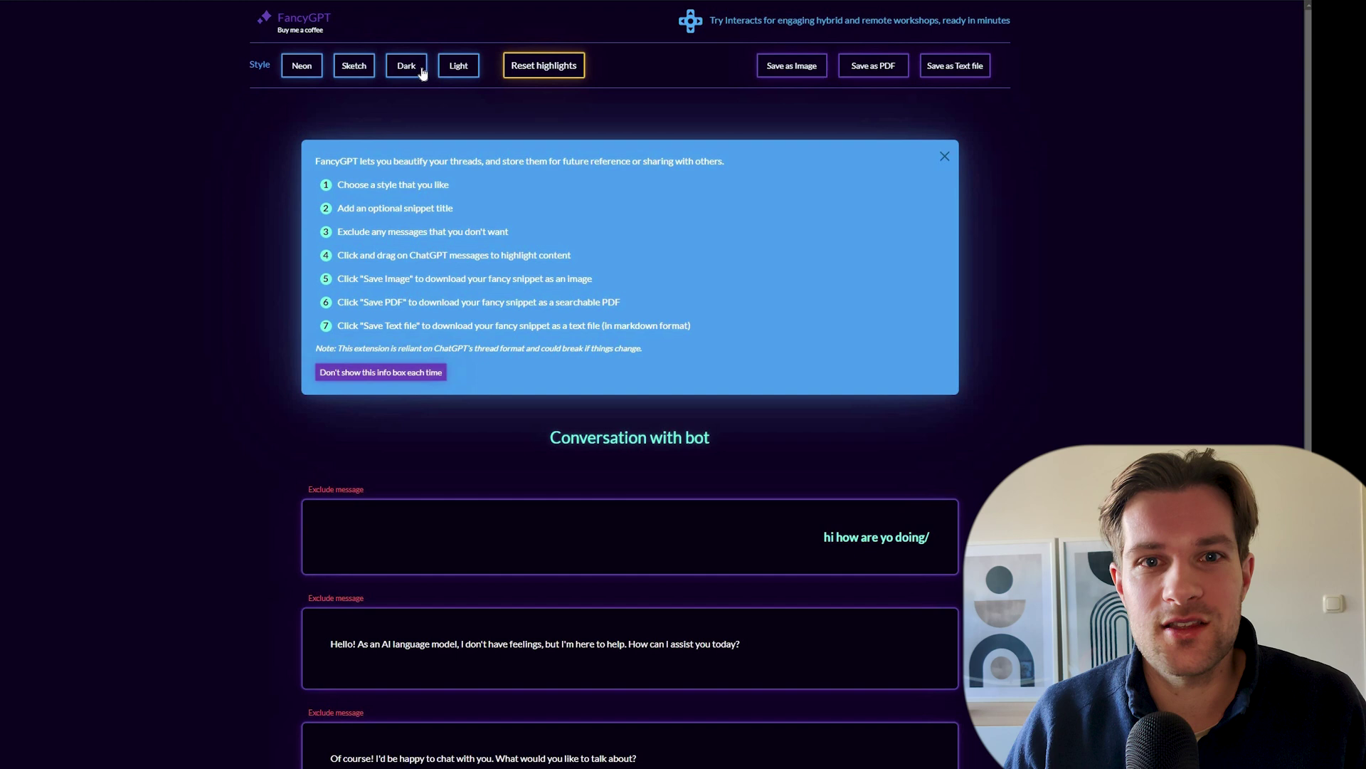
click(458, 66)
click(302, 65)
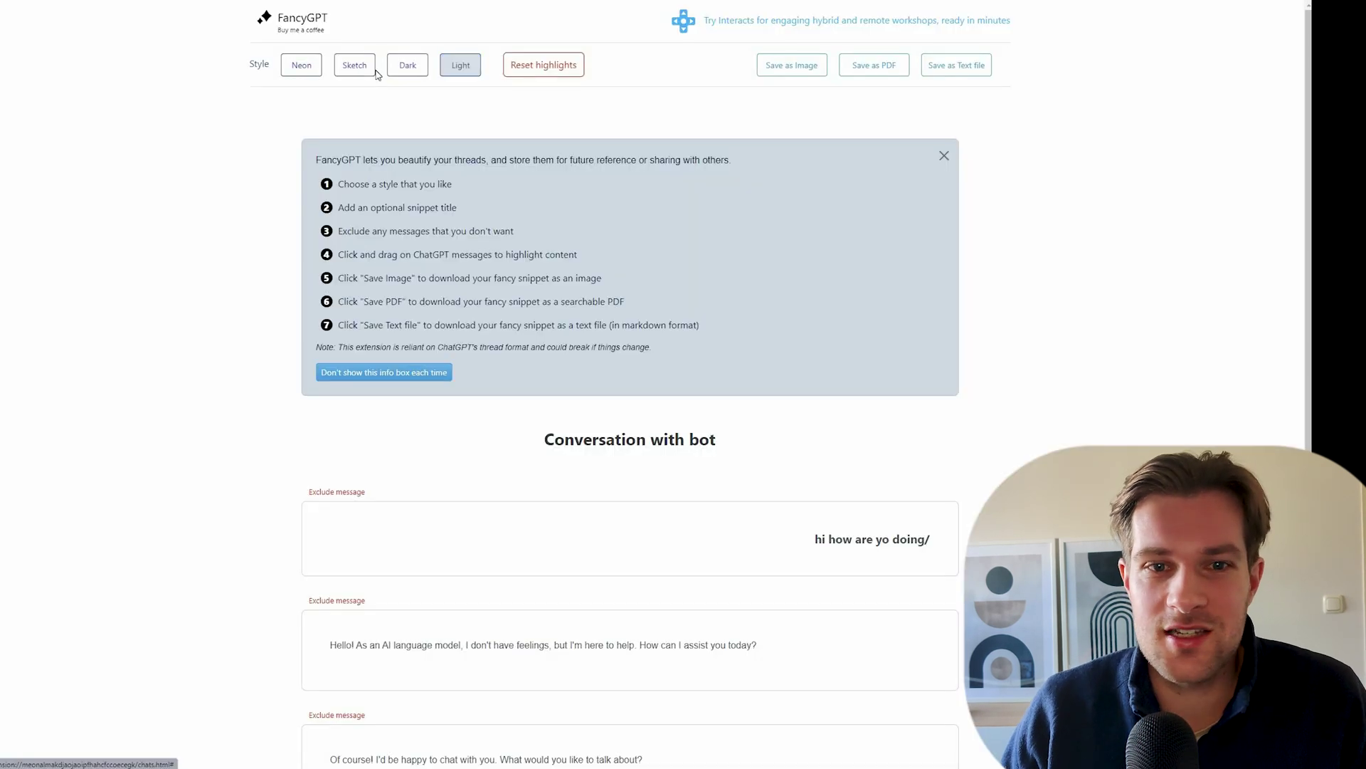
click(354, 65)
scroll(528, 189, down, 2)
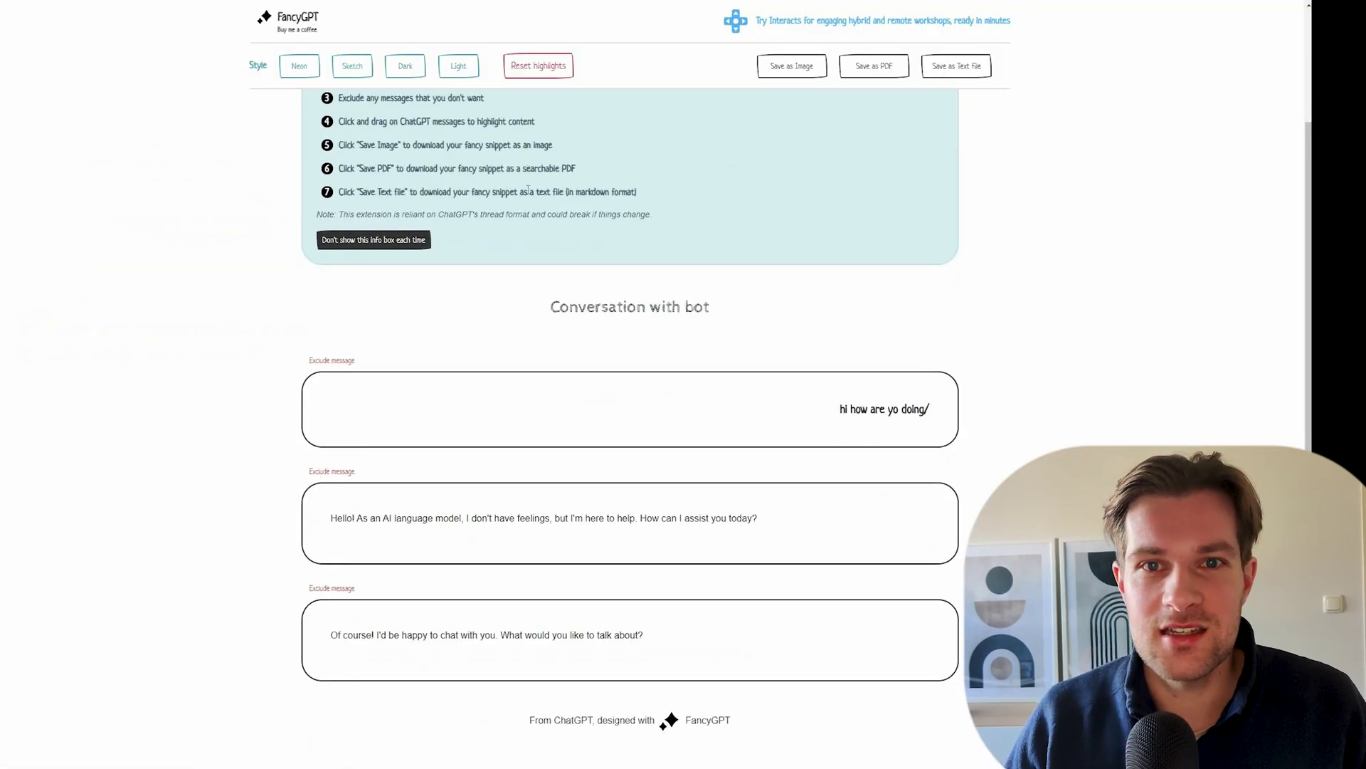
scroll(506, 372, up, 2)
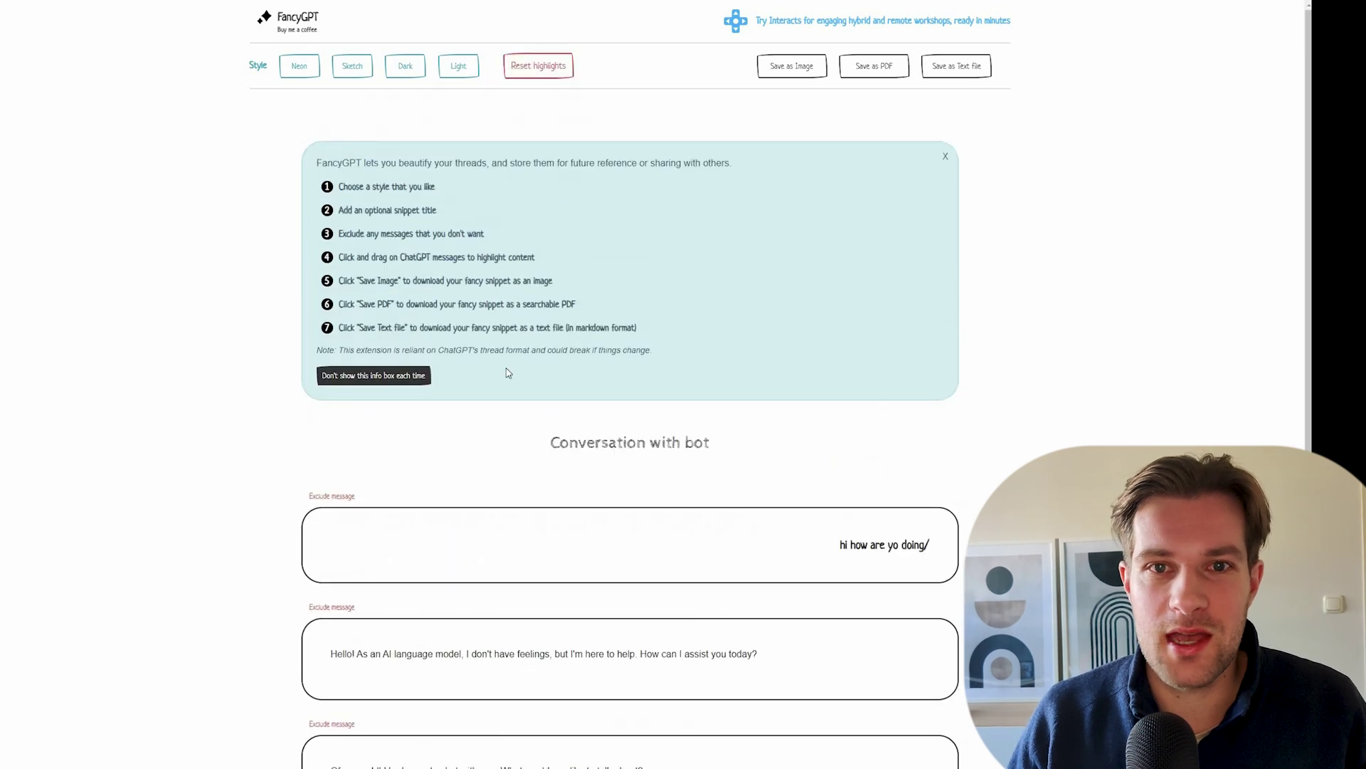
Switch the FancyGPT snippet from the Sketch look to the Dark style.
scroll(506, 372, down, 2)
click(407, 65)
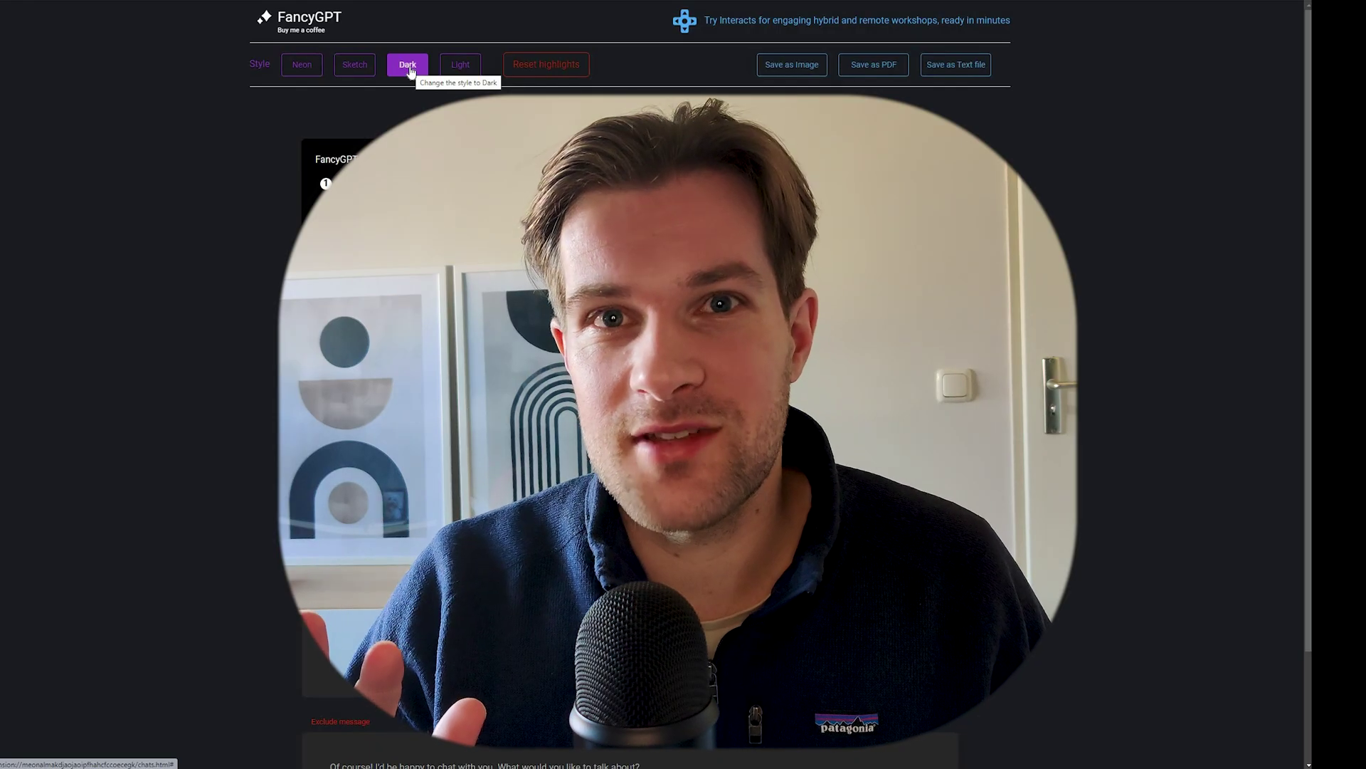